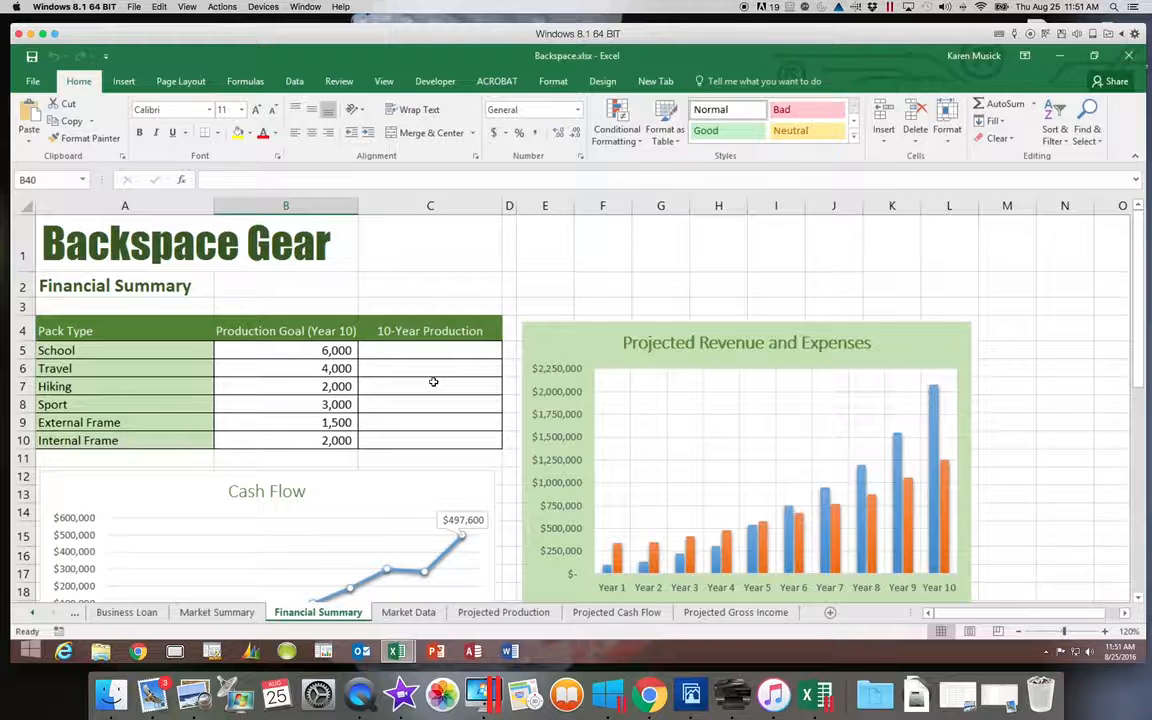
- Insert column sparklines in the 10-Year Production cells C5:C10, using B5:K10 of the Projected Production sheet as the data range
scroll(417, 383, right, 5)
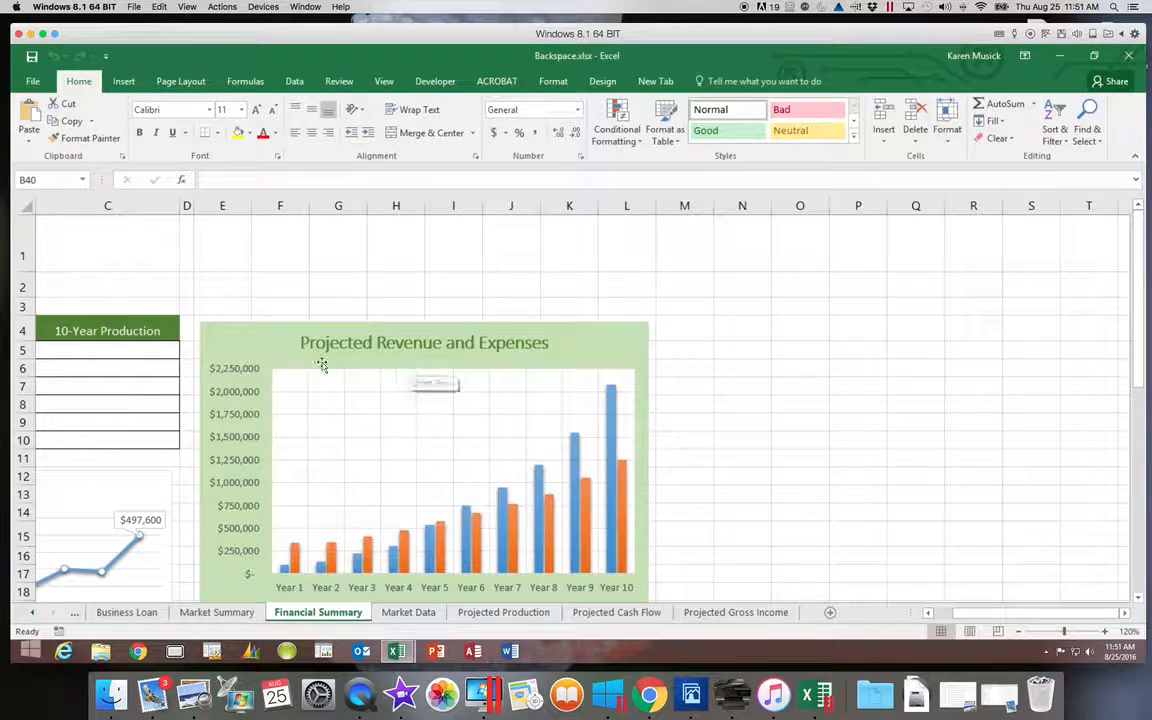
click(158, 350)
drag(122, 350, 128, 437)
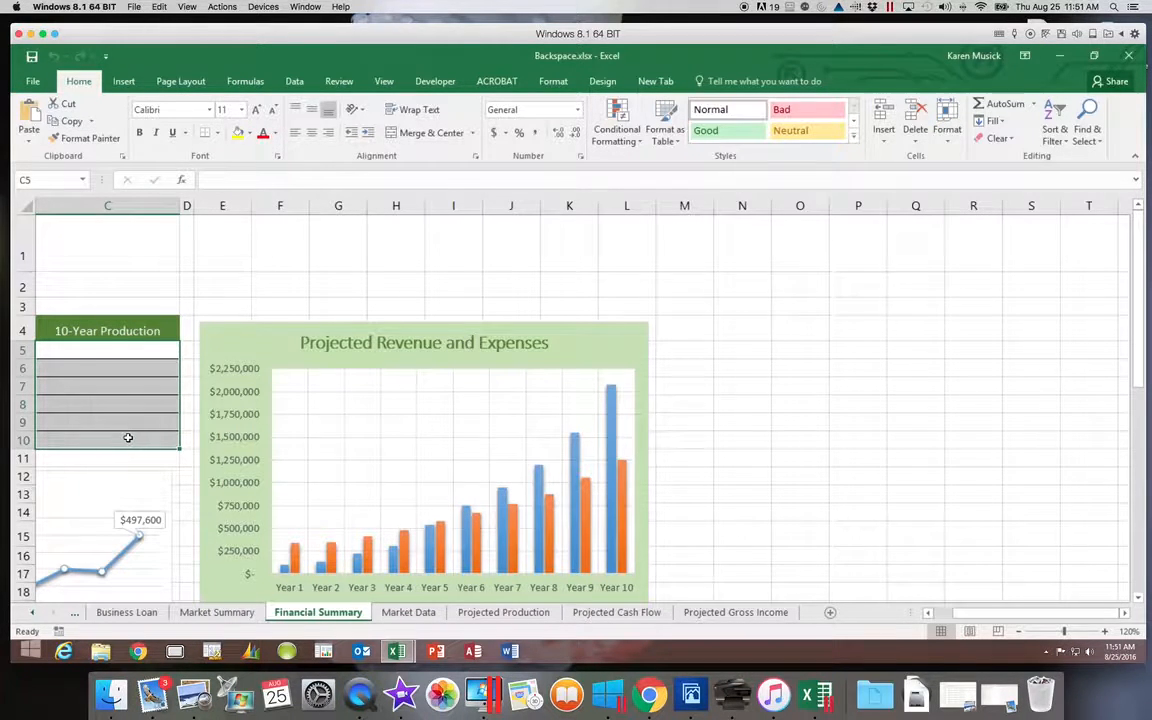
drag(982, 612, 956, 620)
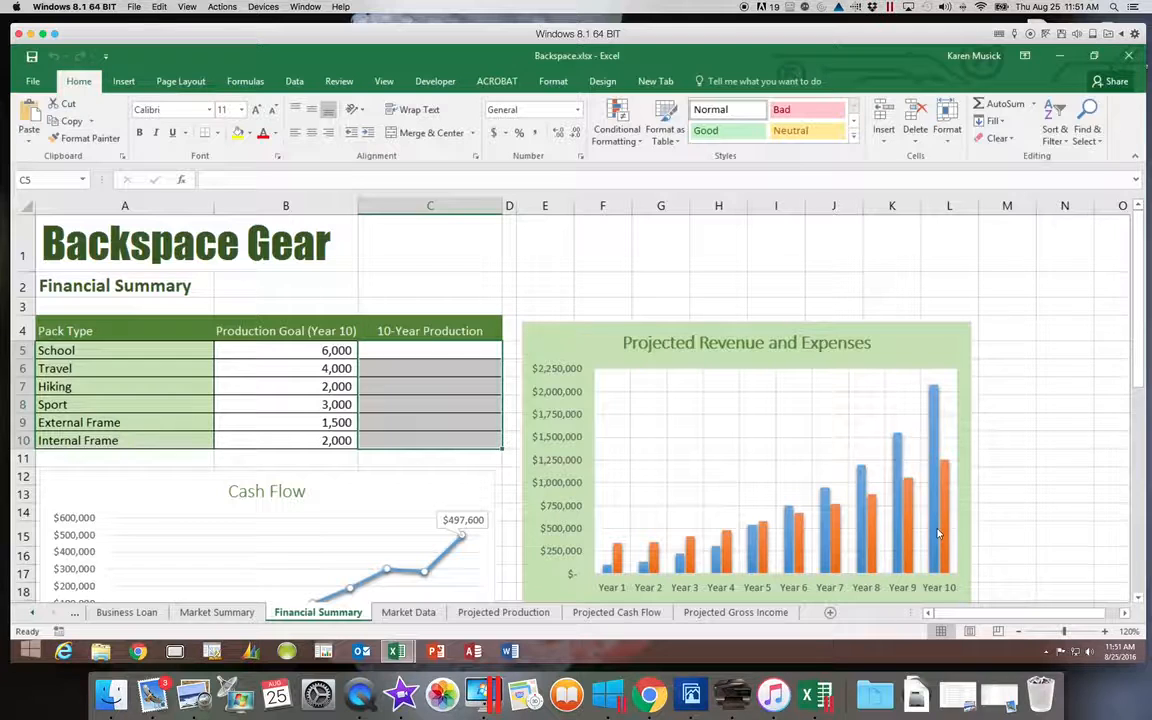
click(131, 83)
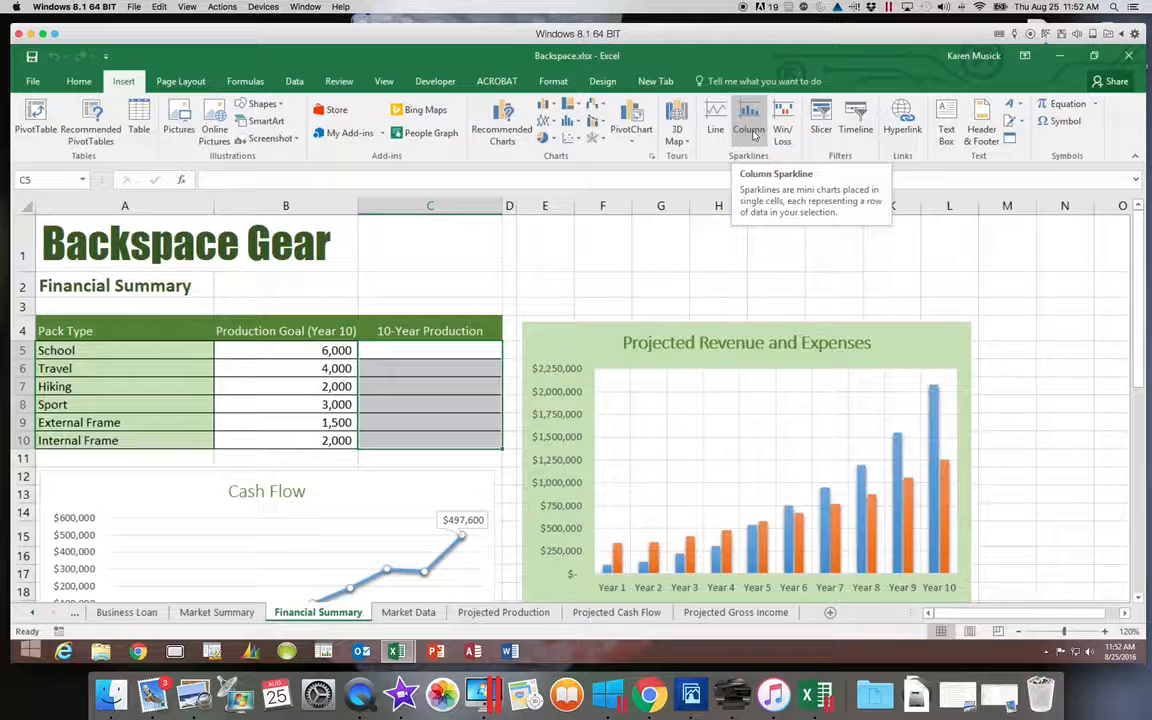
click(754, 134)
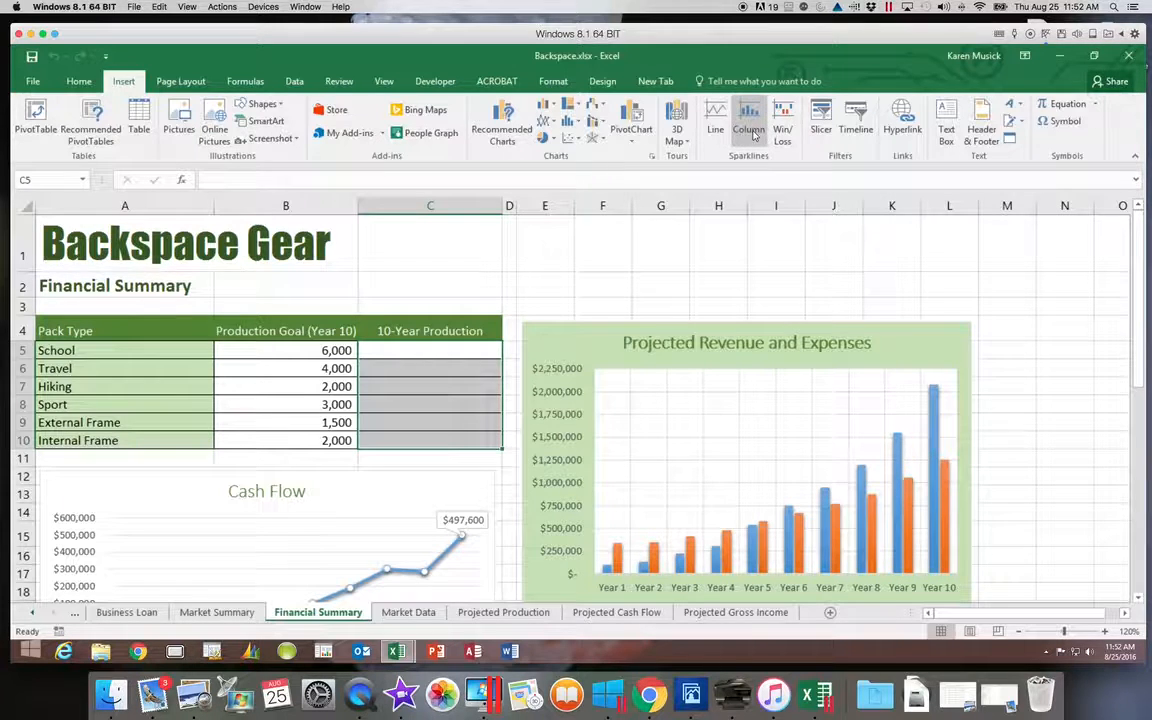
click(754, 134)
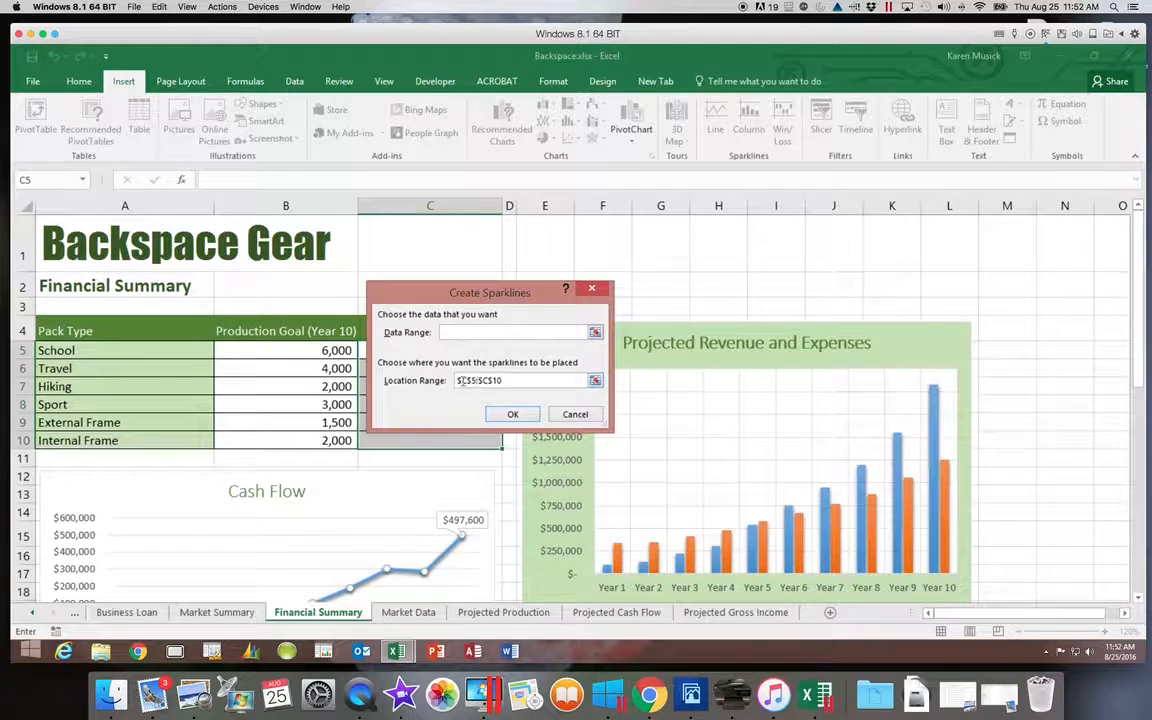
drag(447, 298, 588, 303)
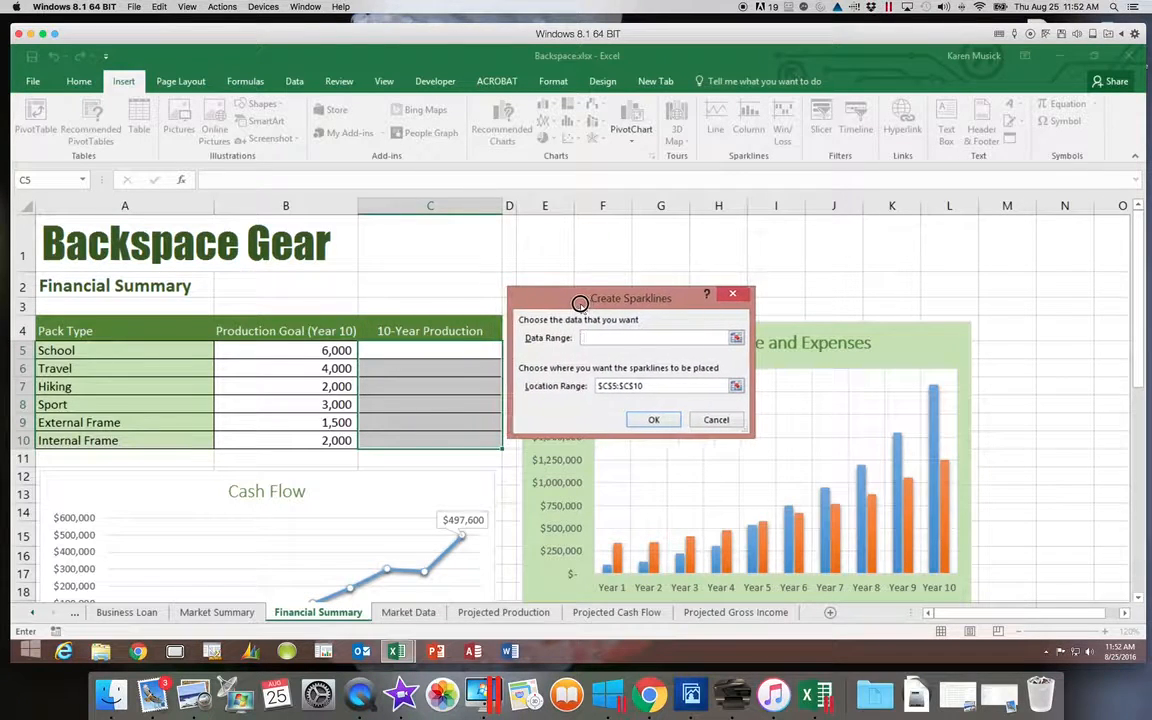
scroll(395, 340, right, 2)
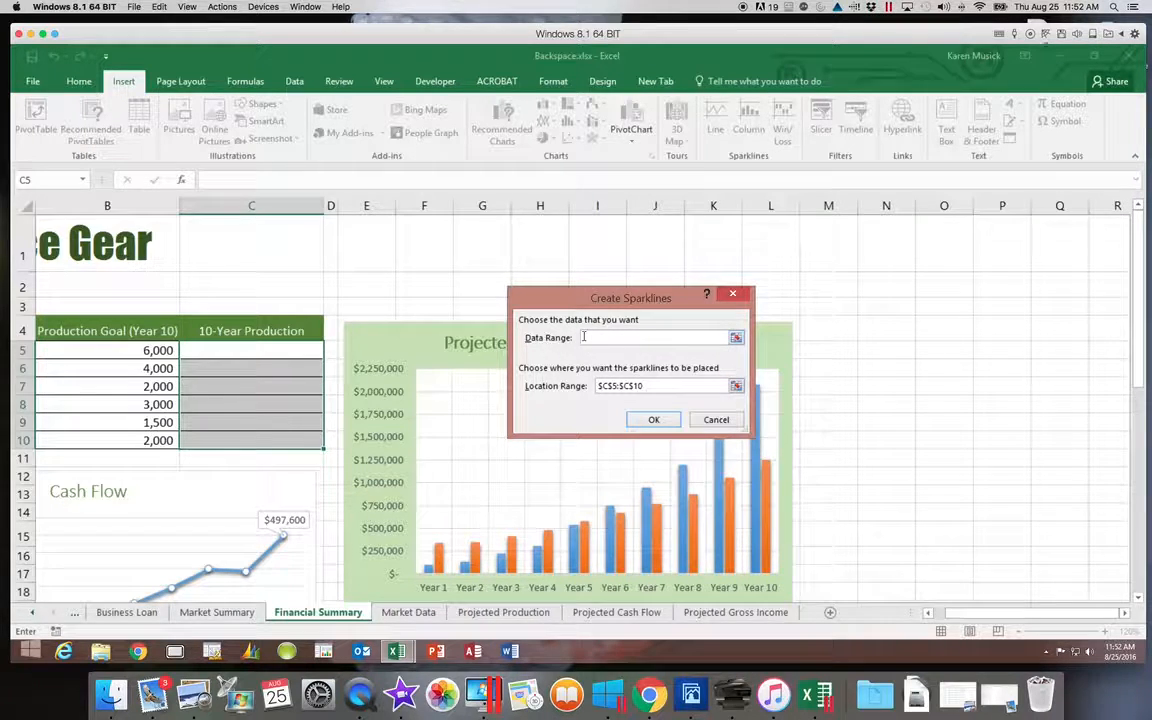
click(498, 616)
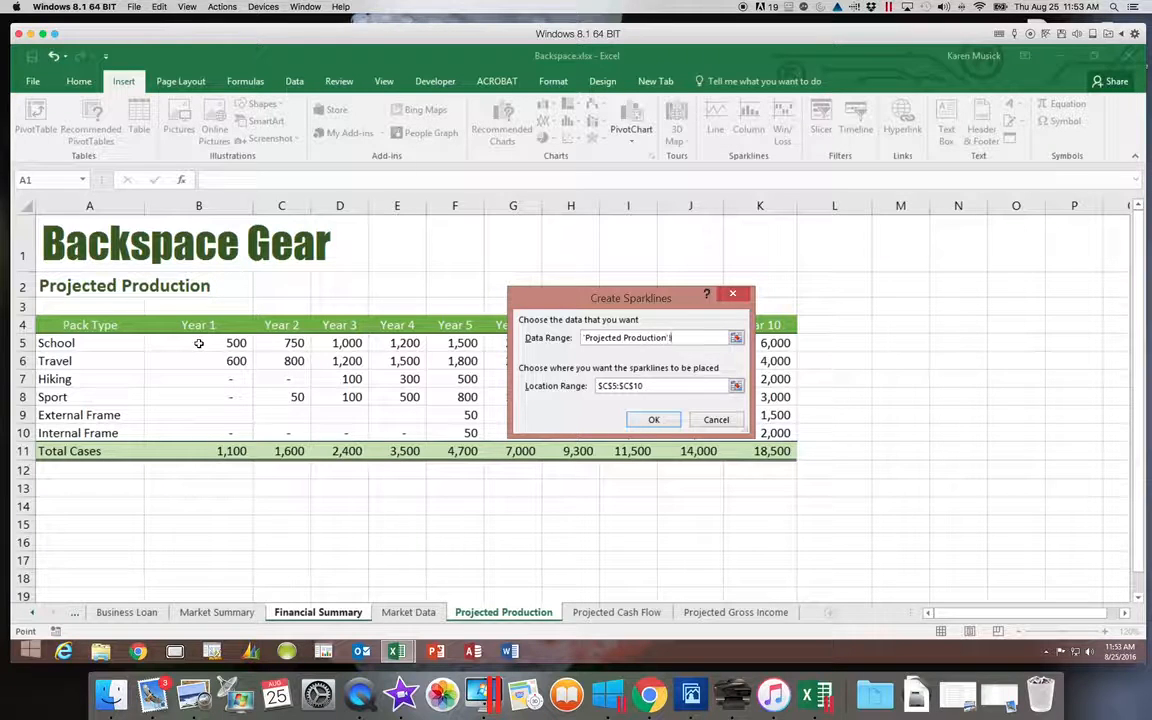
drag(231, 340, 764, 436)
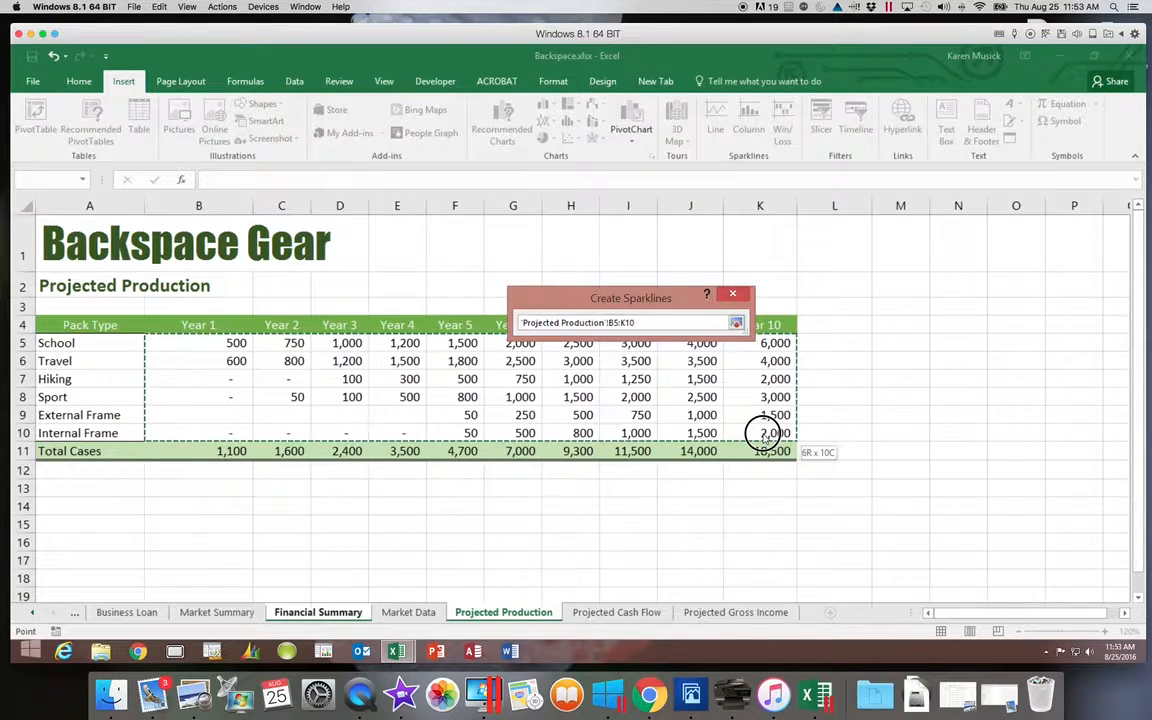
drag(764, 434, 763, 433)
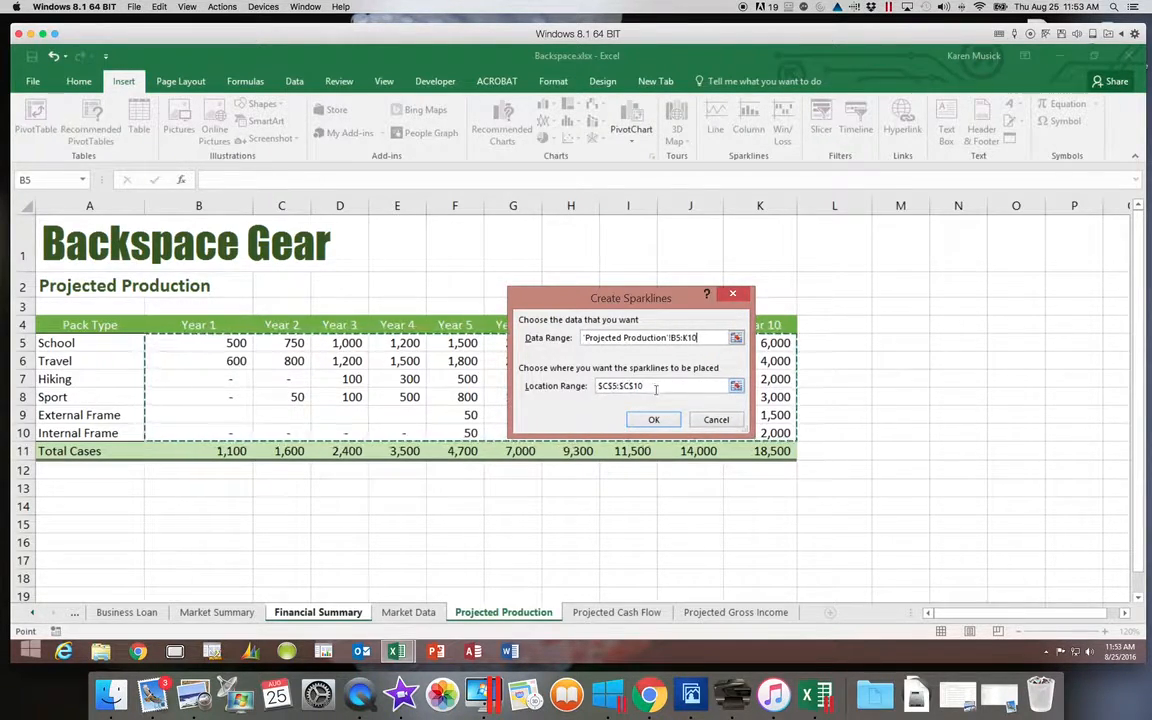
click(655, 420)
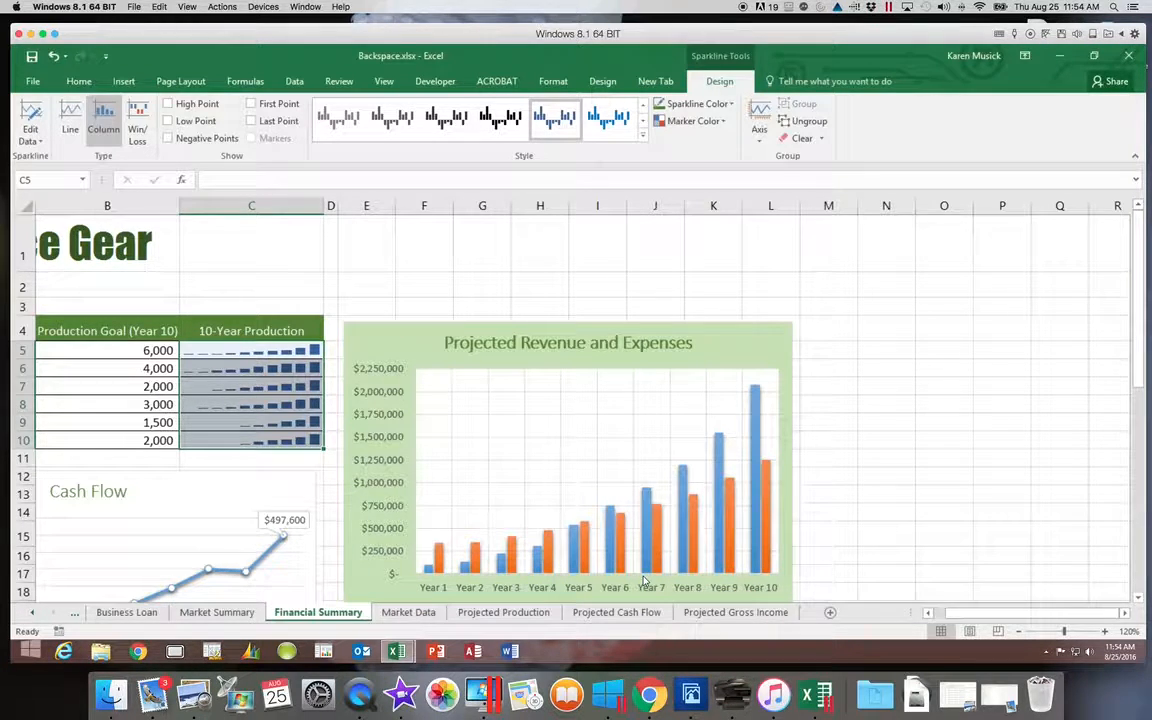
click(932, 614)
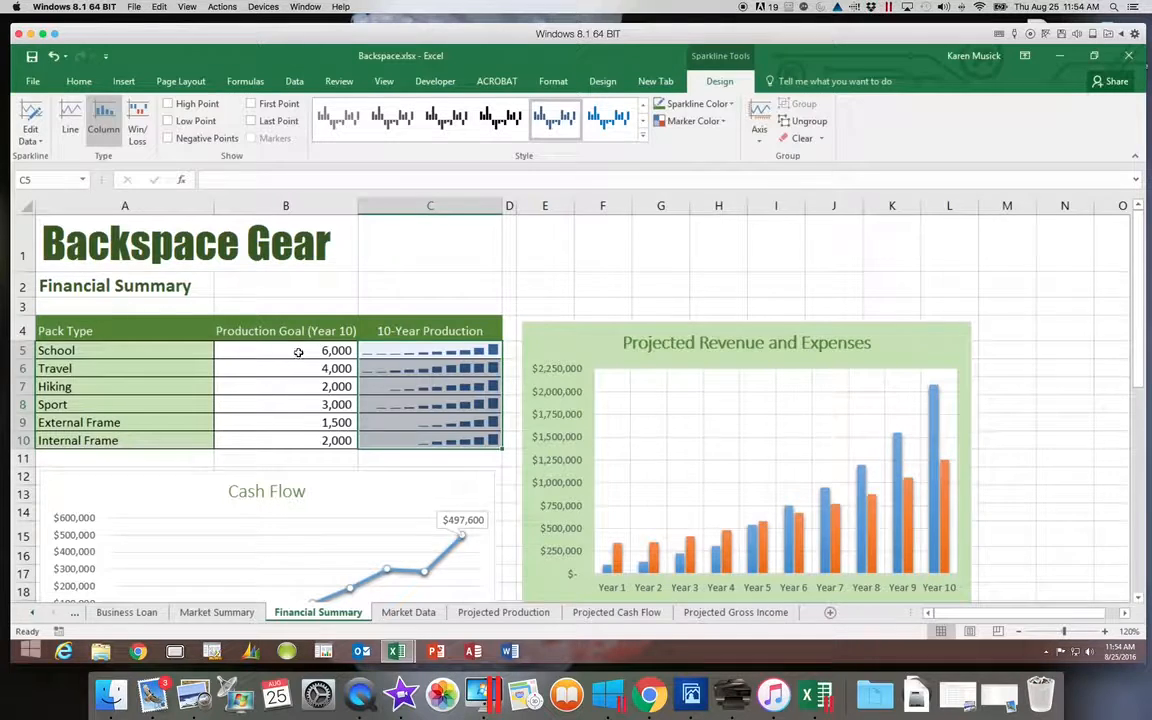
scroll(298, 352, right, 2)
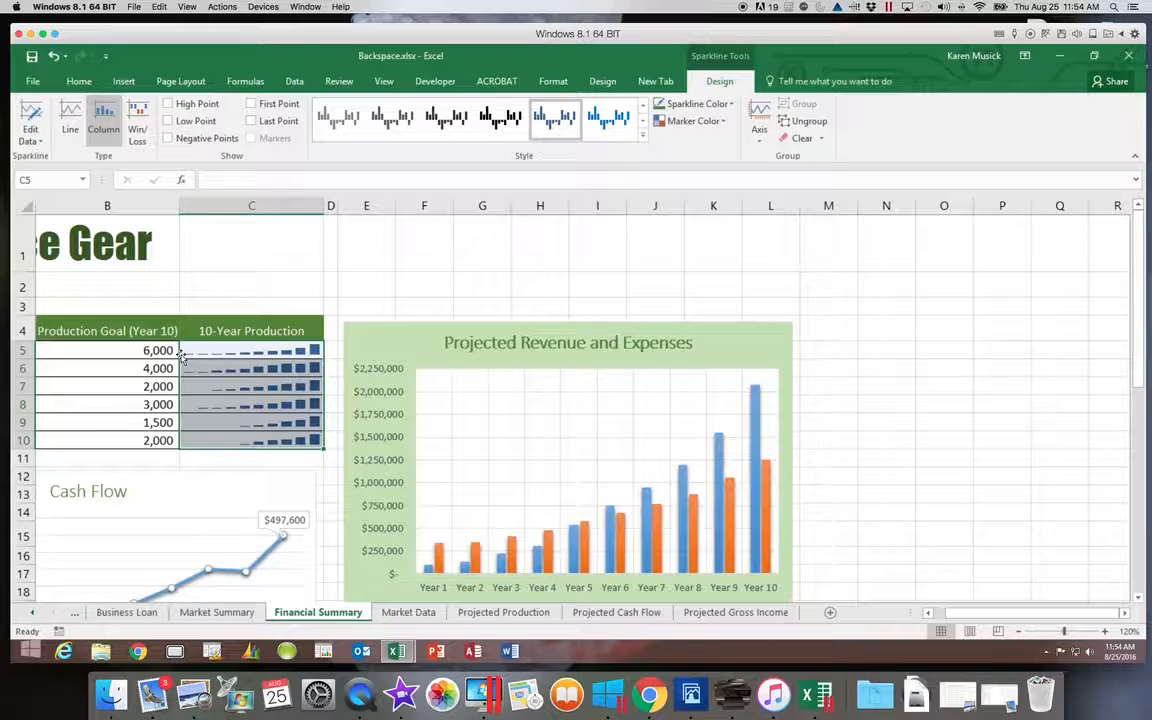
scroll(195, 357, left, 3)
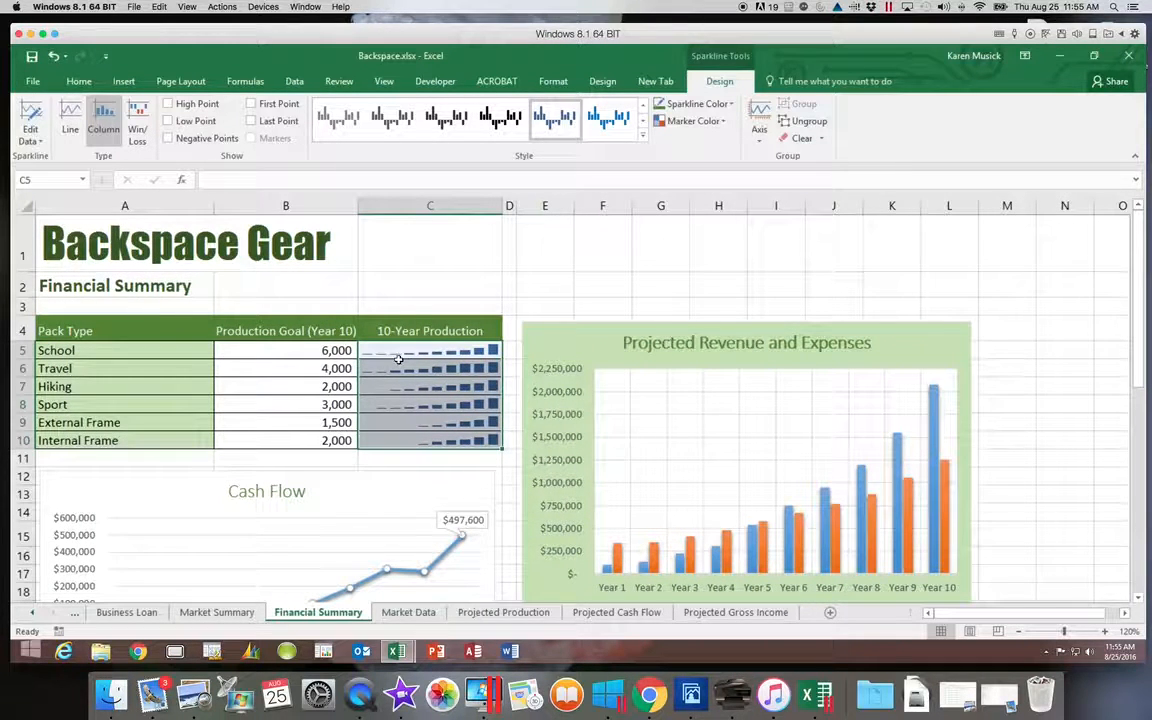
scroll(323, 357, right, 2)
scroll(323, 357, left, 2)
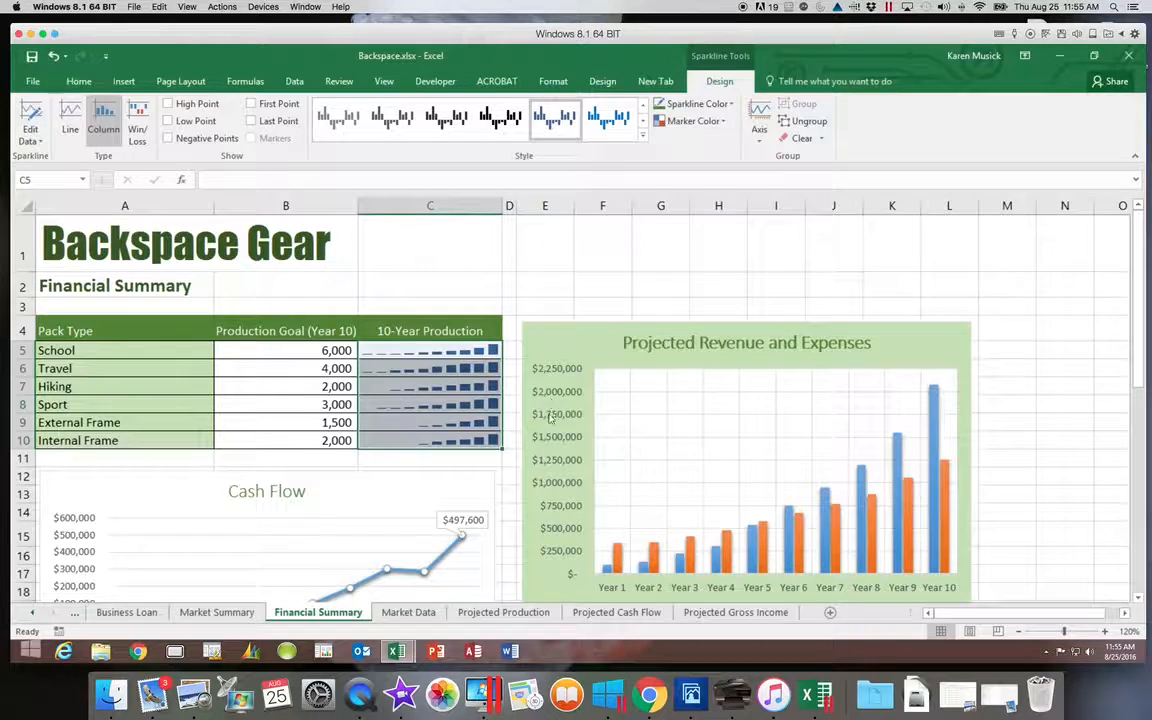
- Set a custom vertical axis maximum value of 6000 for the 10-Year Production sparklines
click(759, 143)
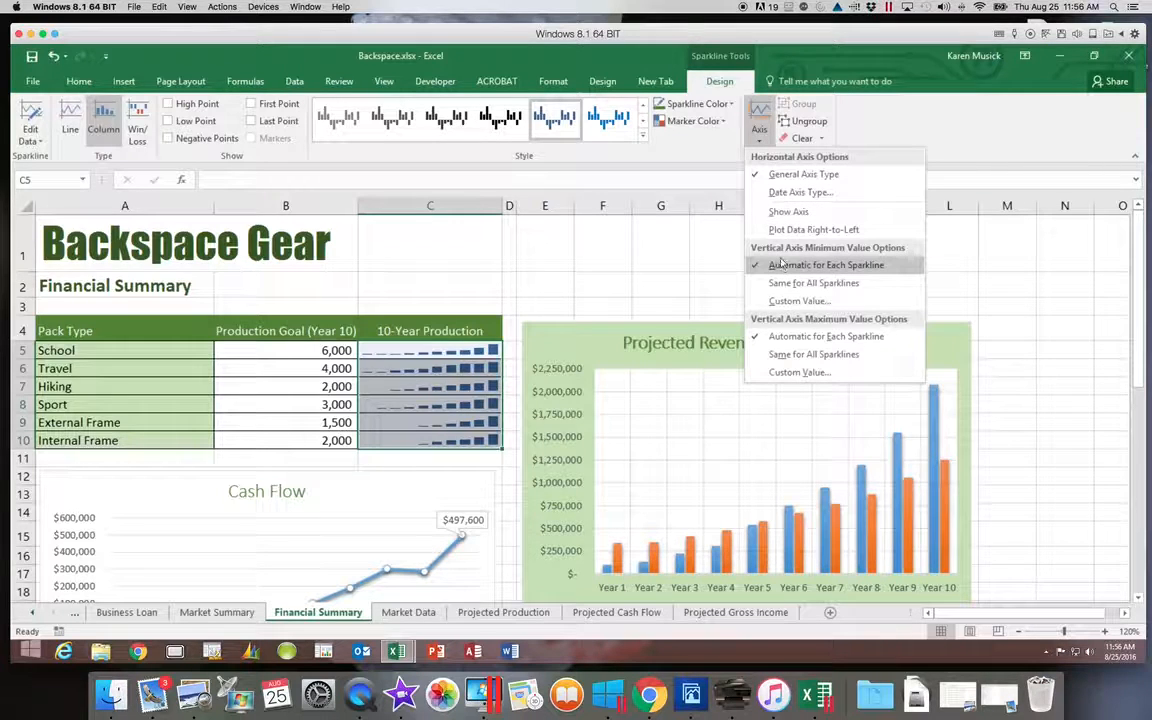
click(785, 373)
drag(716, 357, 677, 358)
text(6000)
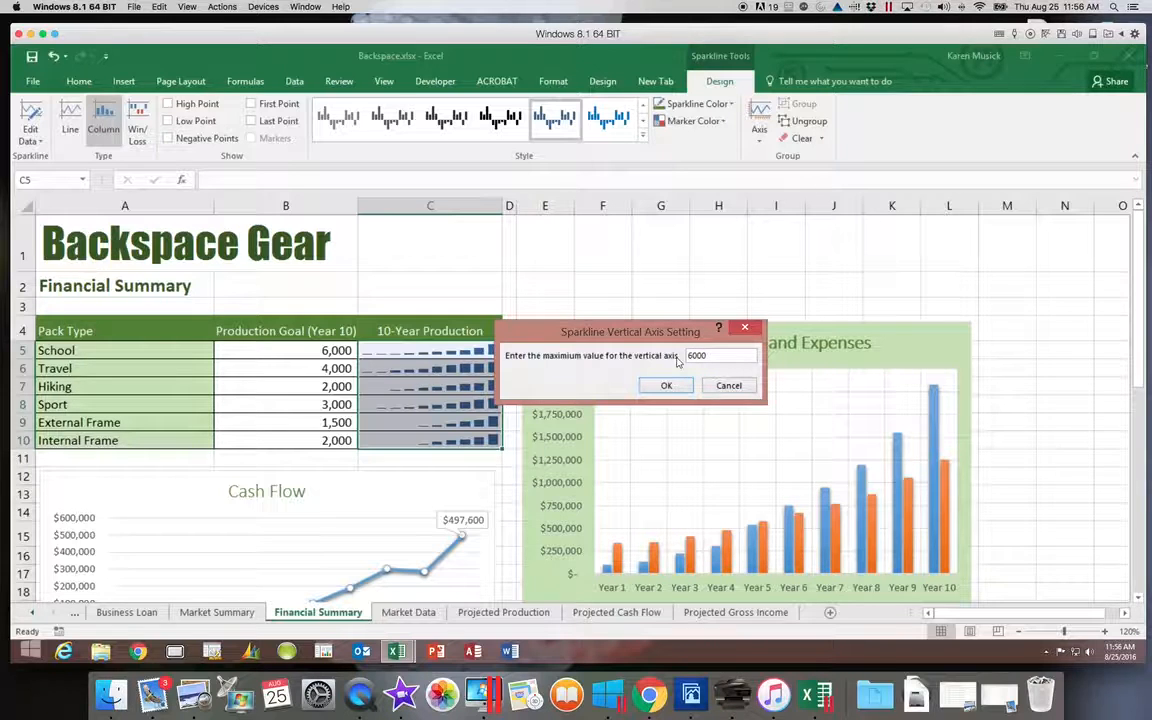
click(676, 385)
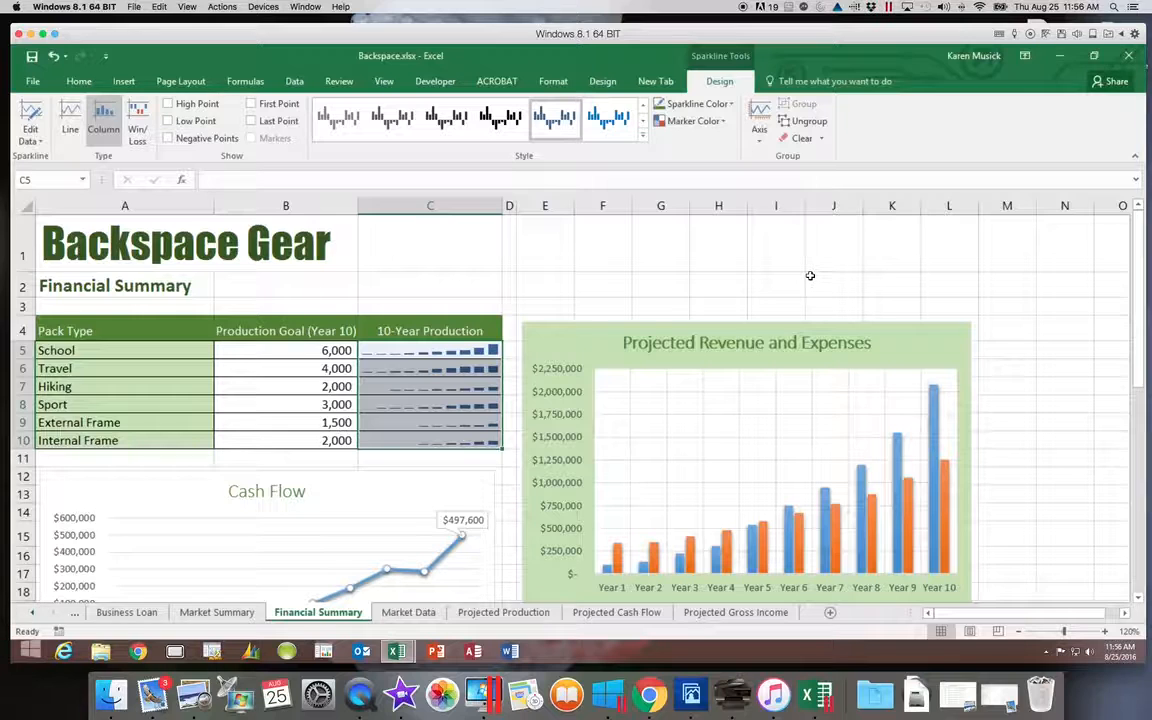
- Ungroup the 10-Year Production sparklines and apply Sparkline Style Accent 2, Darker 25% to the Travel sparkline in C6
click(807, 122)
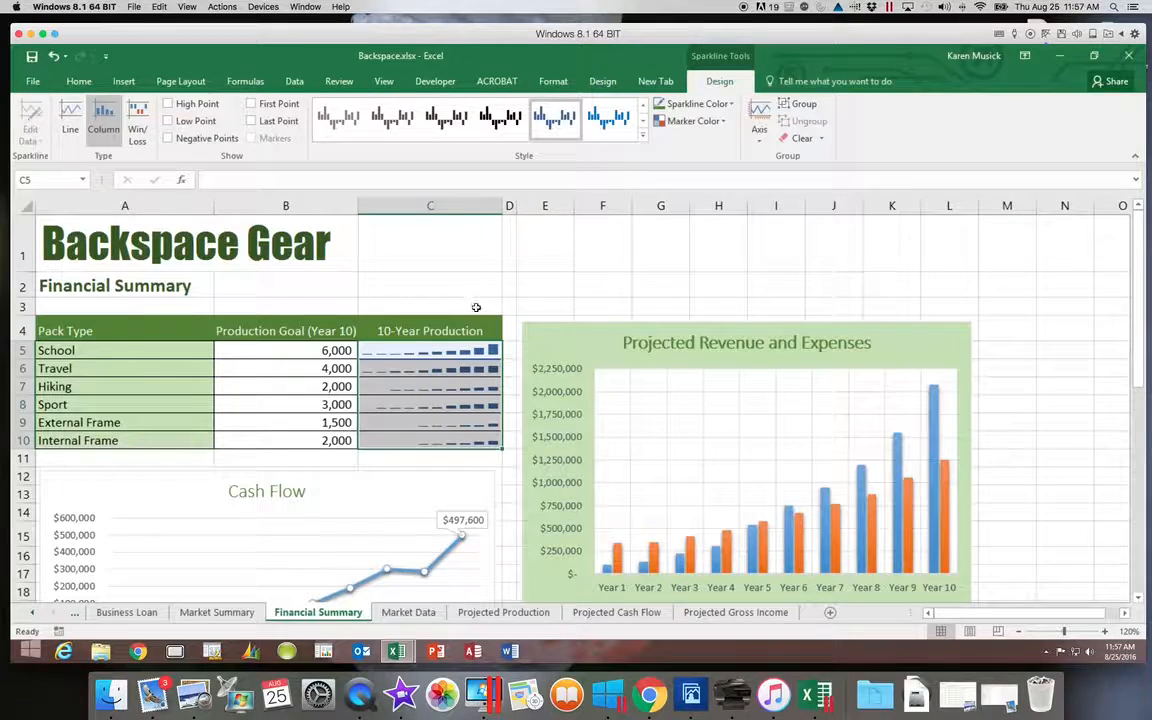
click(430, 349)
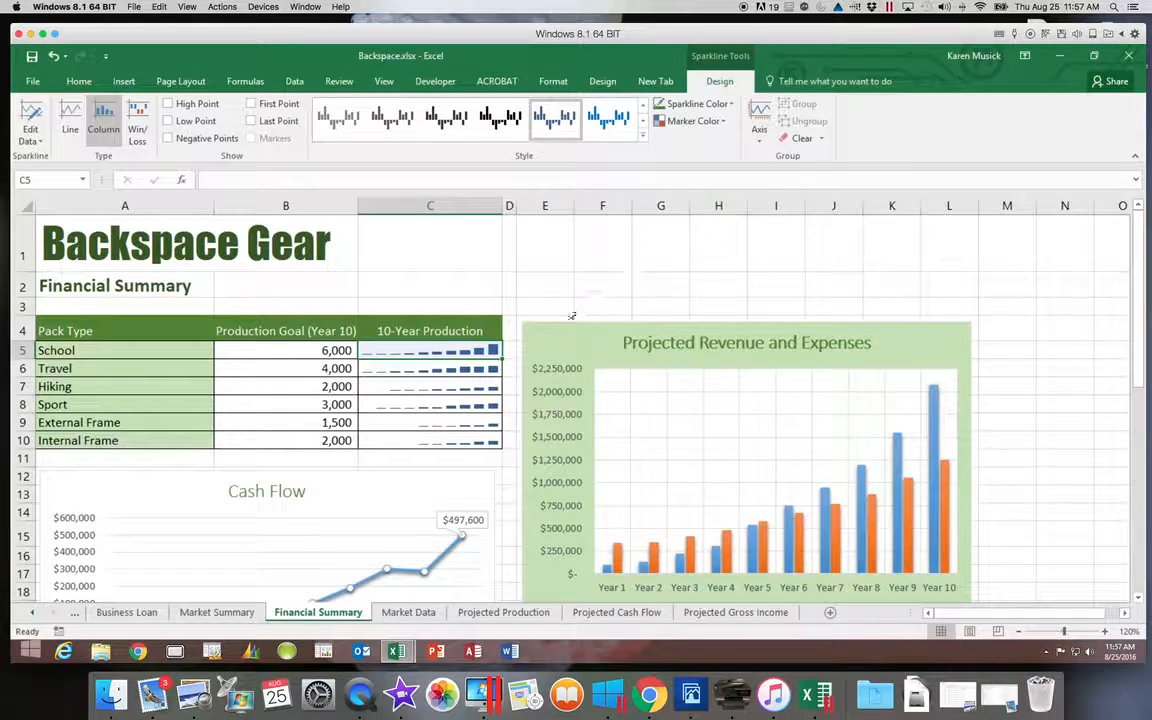
click(458, 370)
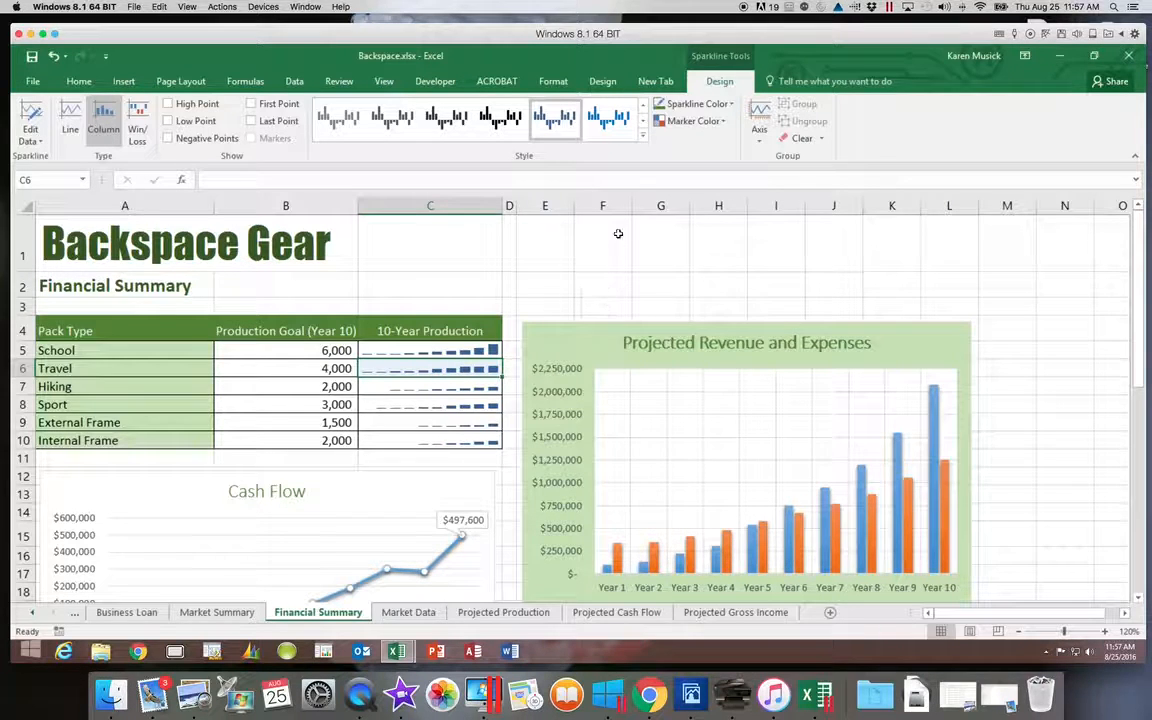
click(643, 135)
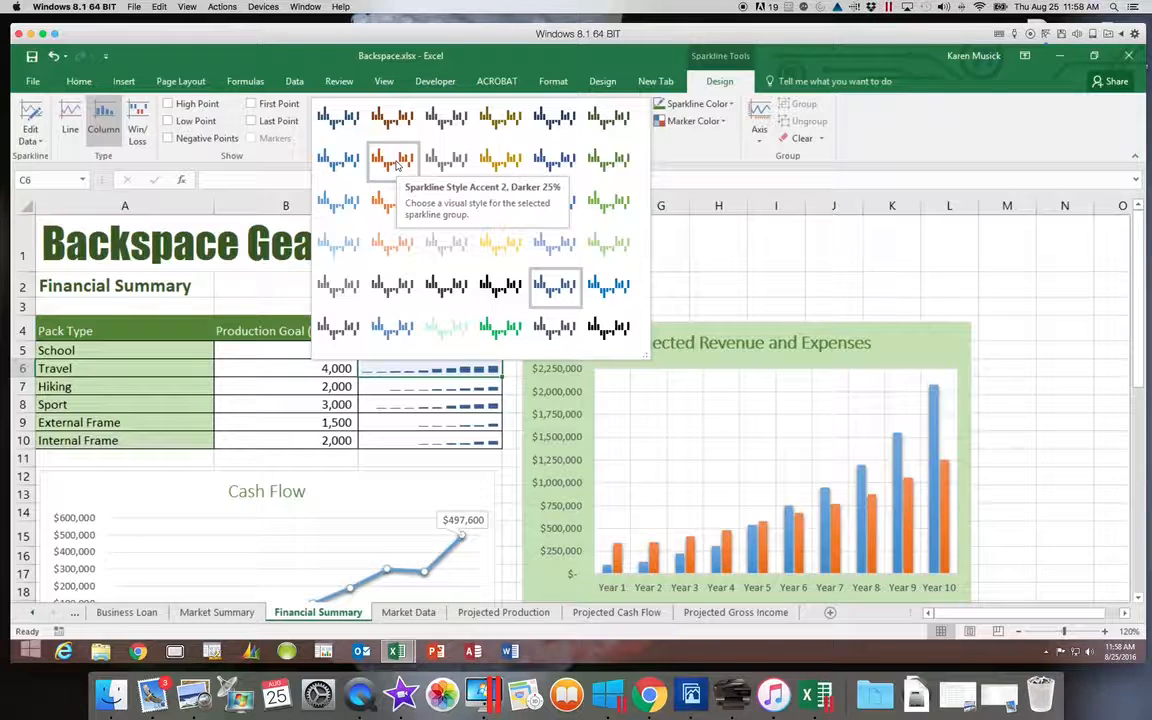
click(396, 165)
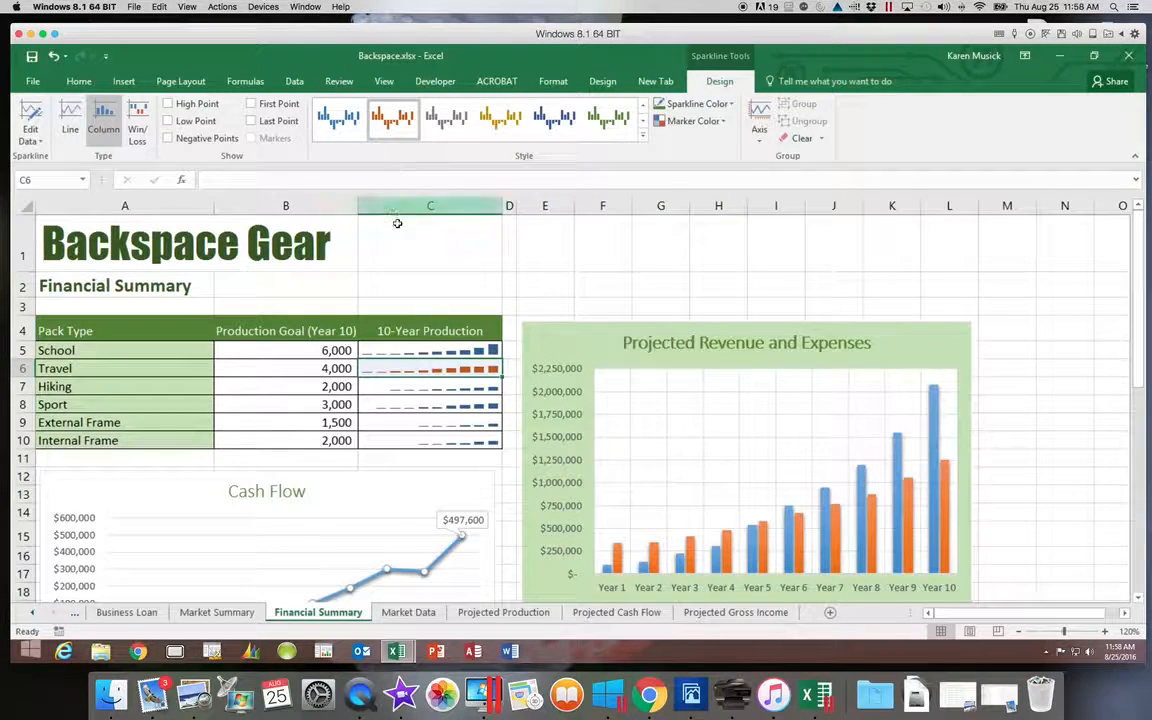
- Apply the gold Accent 4 style without darker or lighter shading to the Hiking sparkline in C7
click(419, 388)
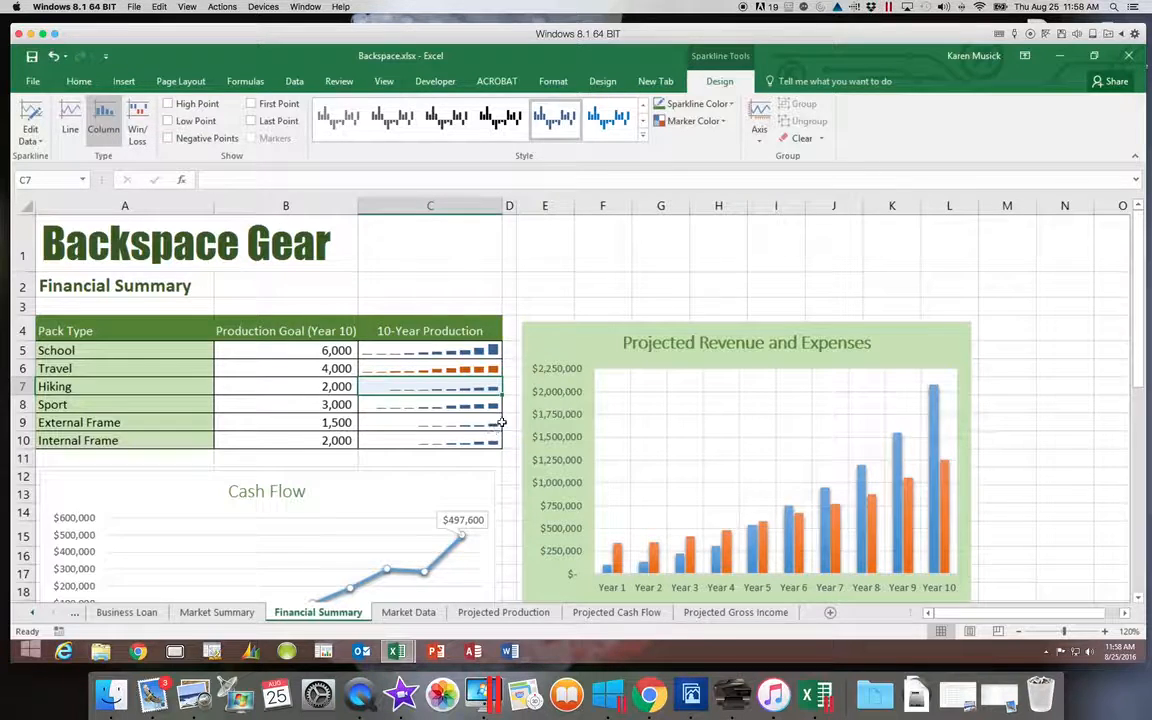
click(643, 138)
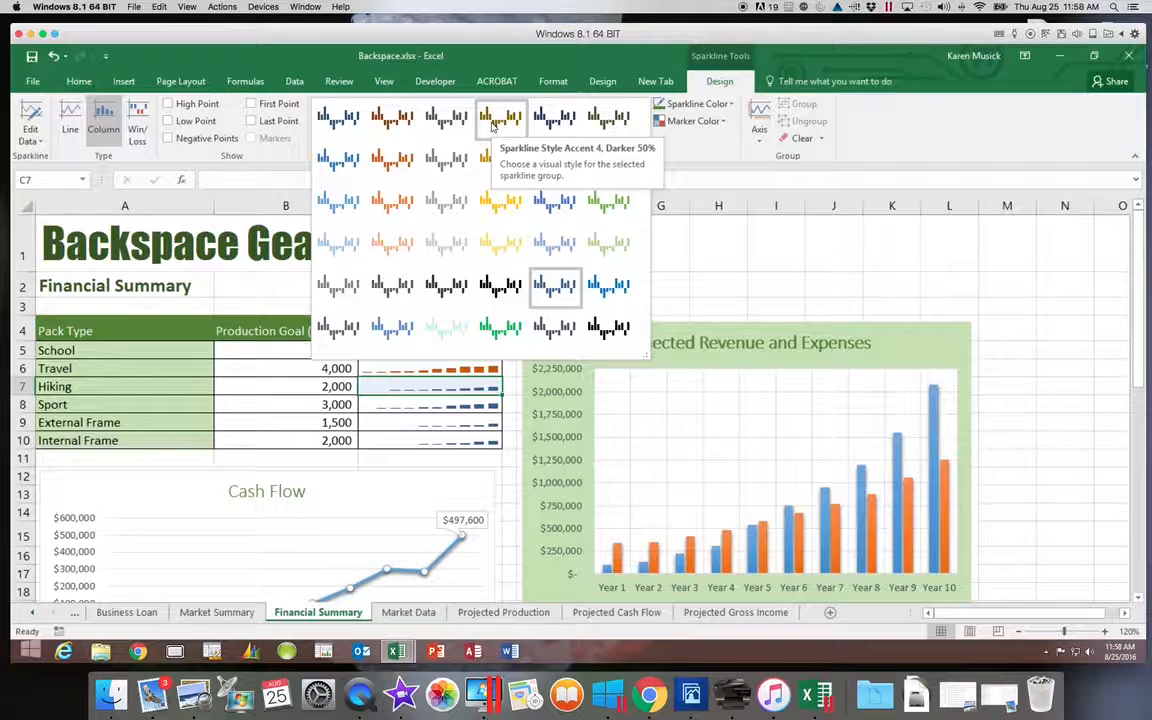
click(500, 206)
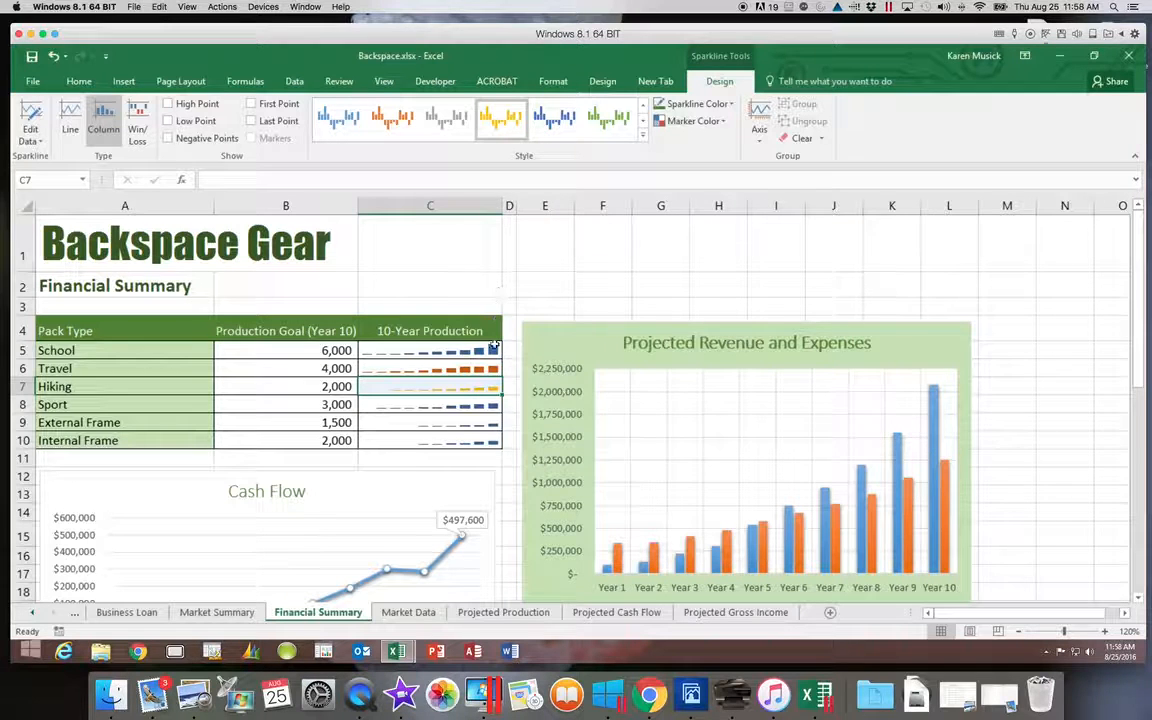
- Apply Sparkline Style Accent 6, (no dark or light) to the Sport sparkline in C8
click(413, 405)
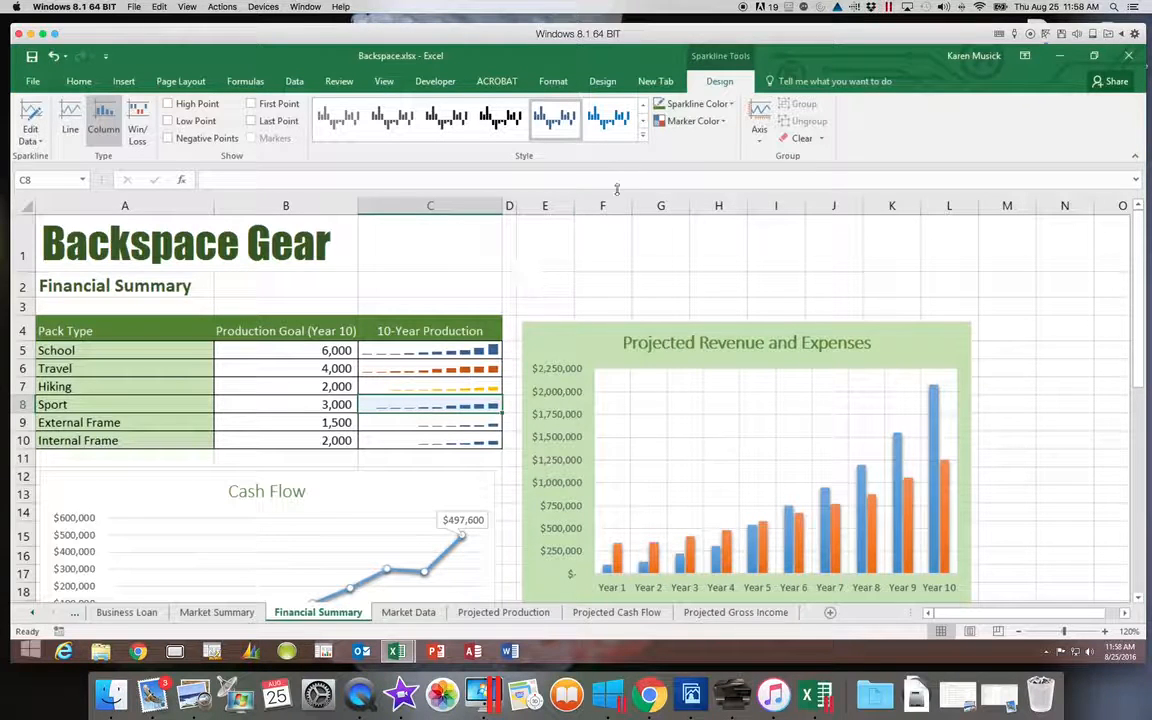
click(643, 137)
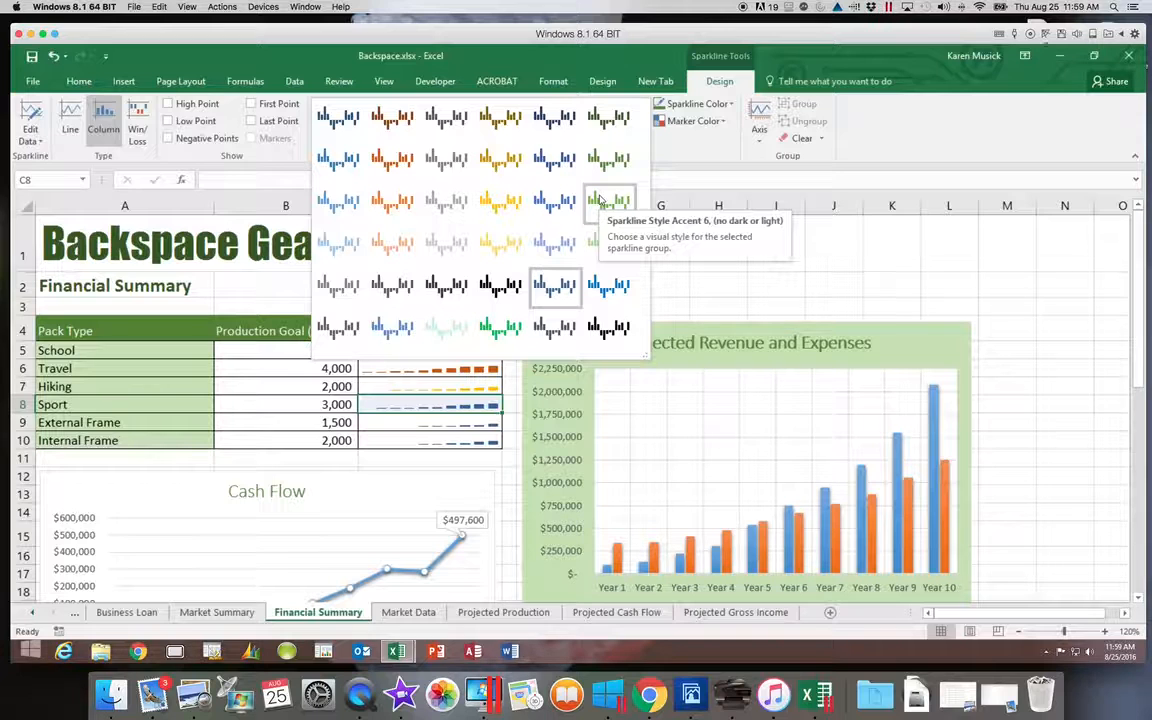
click(600, 200)
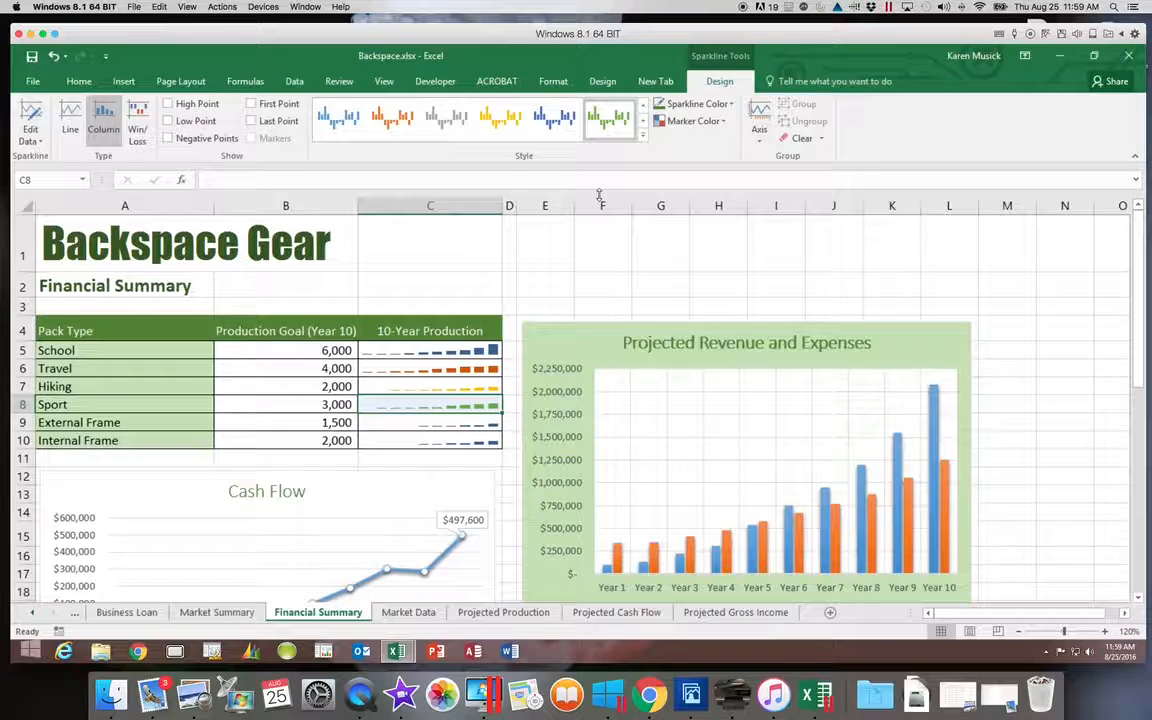
- Apply the first dark gray sparkline style to the External Frame sparkline in C9
click(463, 425)
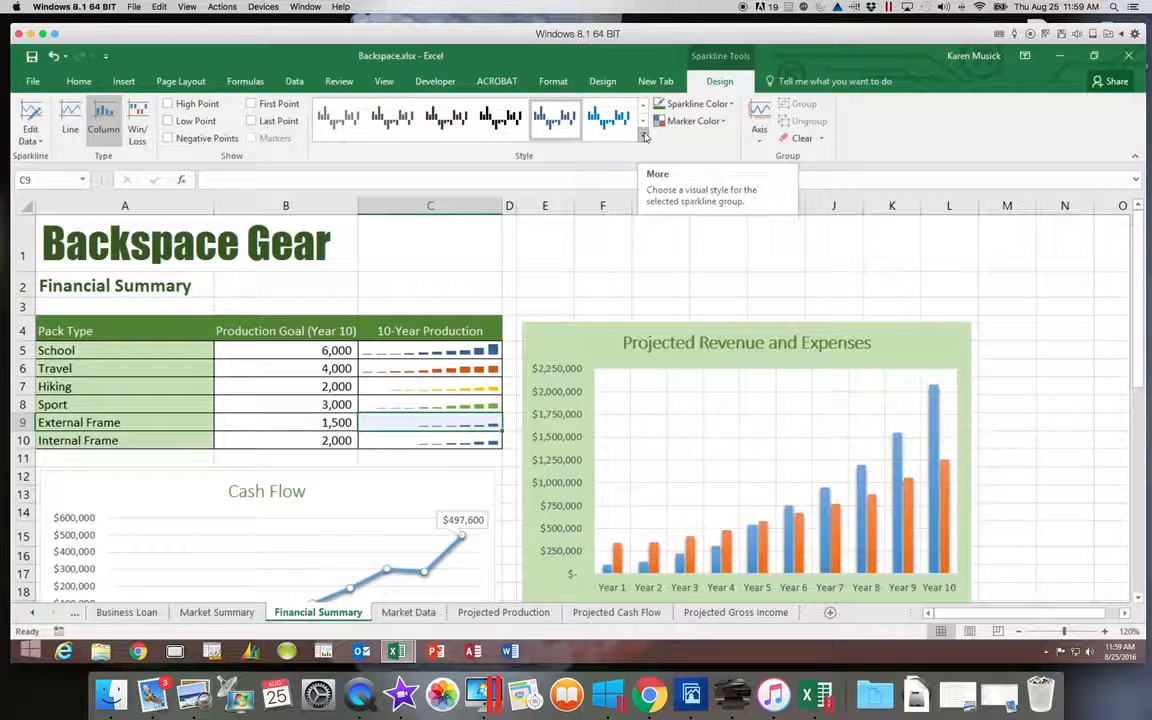
click(644, 136)
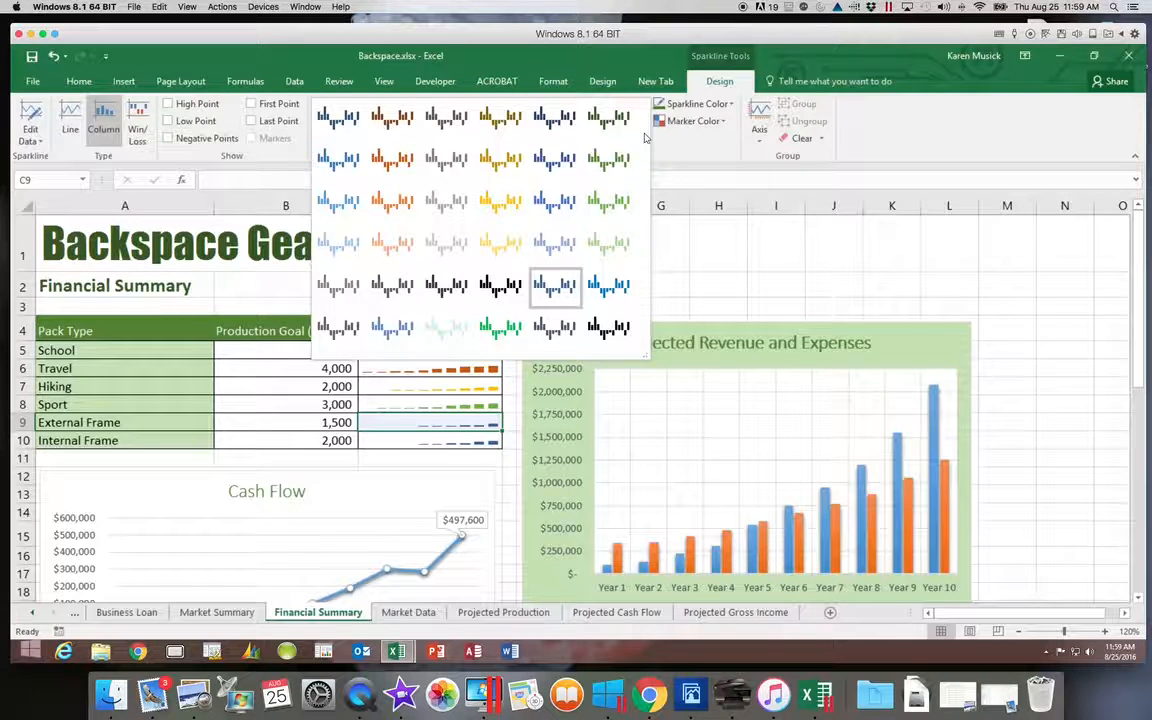
click(339, 288)
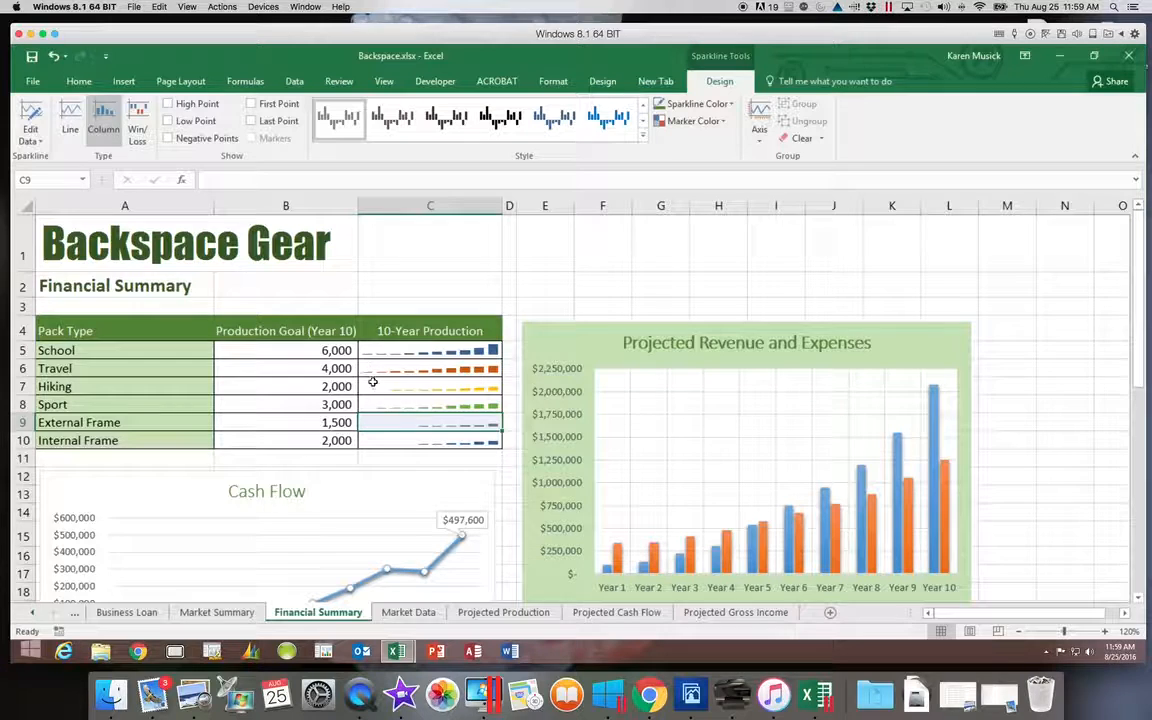
- Apply the blue Sparkline Style Colorful #2 to the Internal Frame sparkline in C10, and deselect it
click(428, 442)
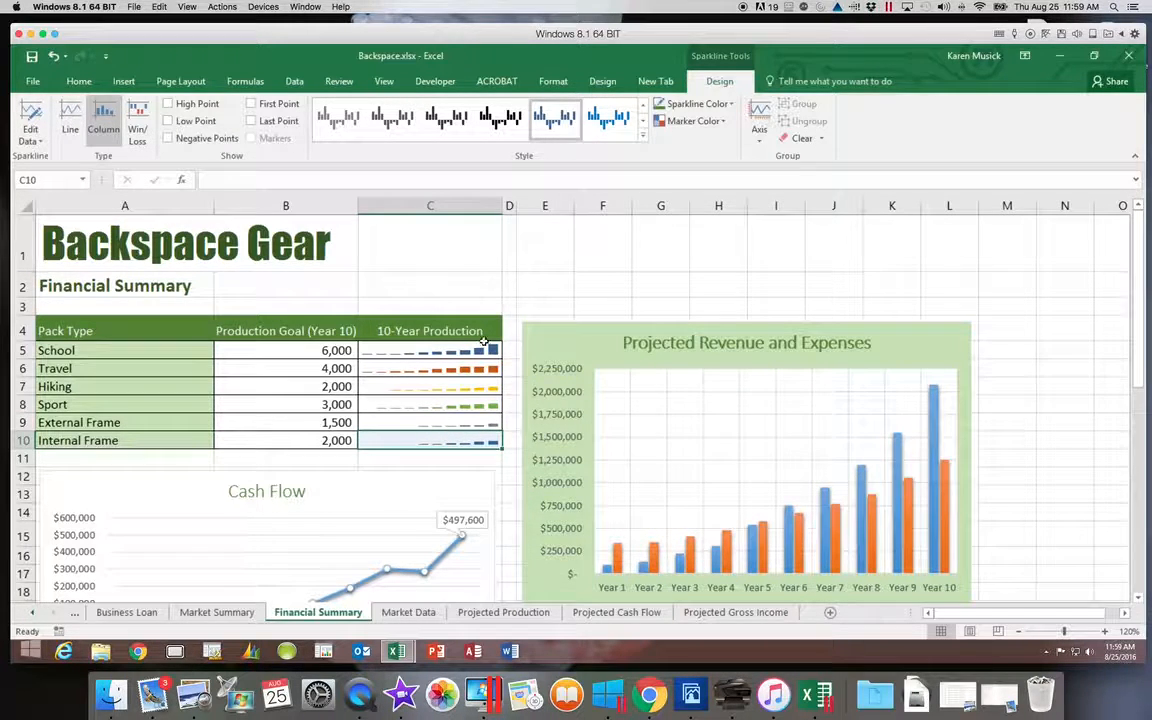
click(643, 136)
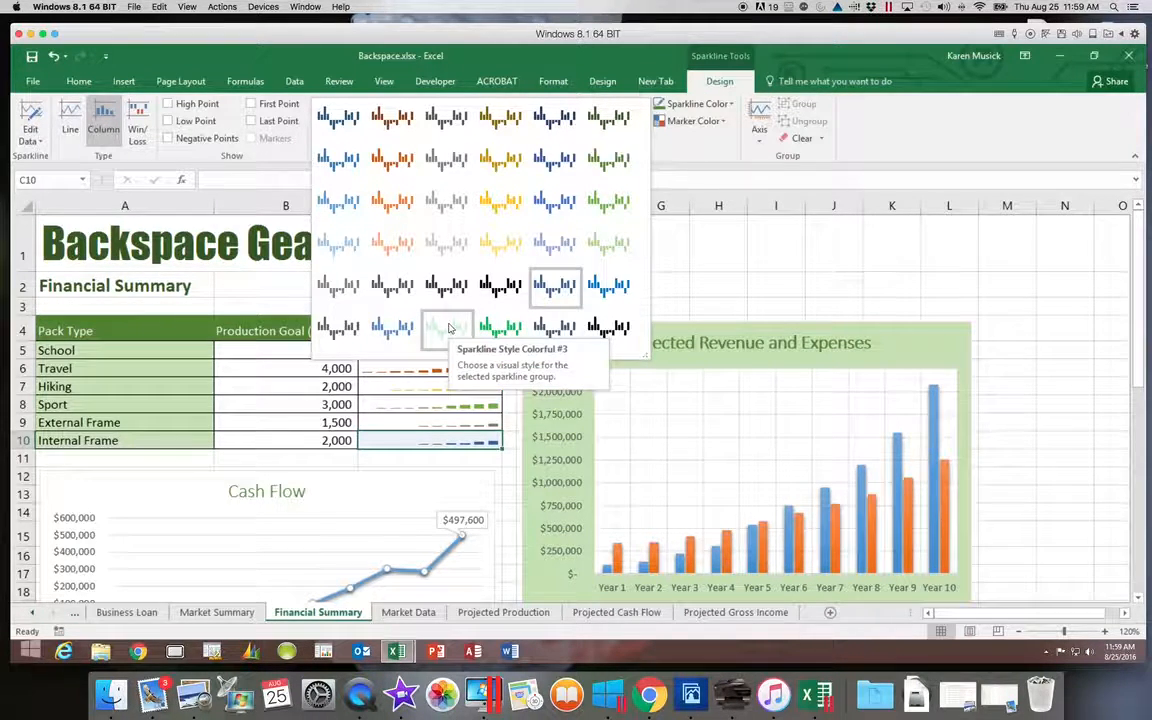
click(404, 330)
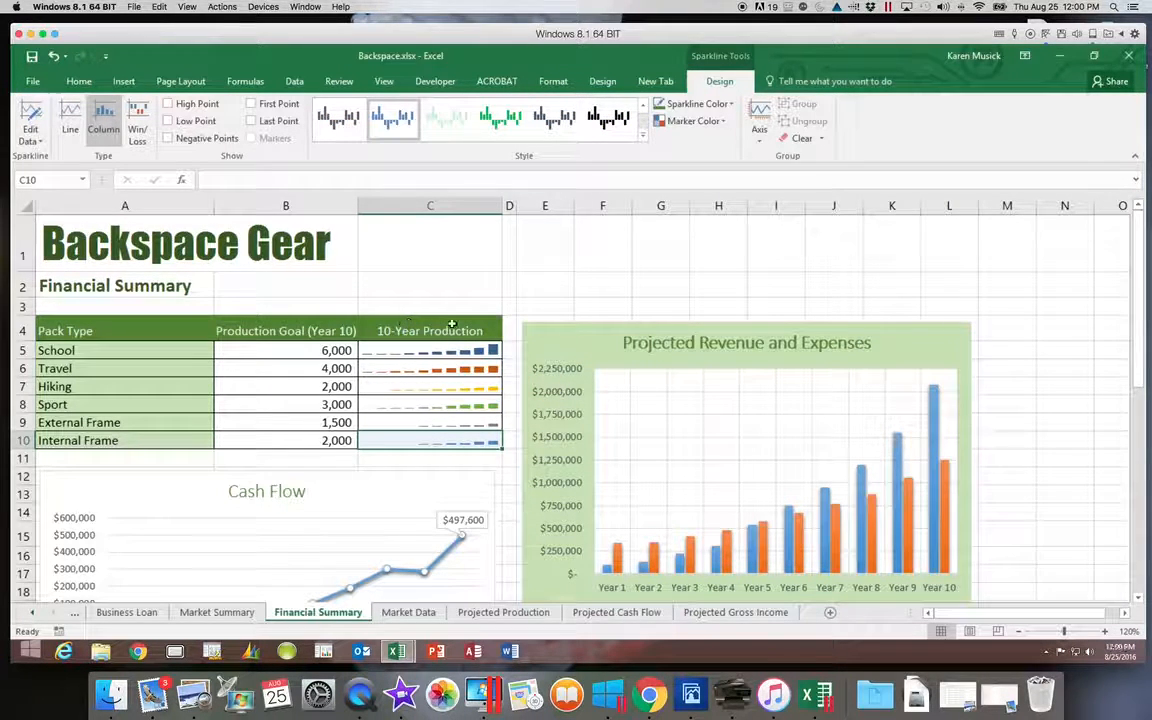
click(563, 288)
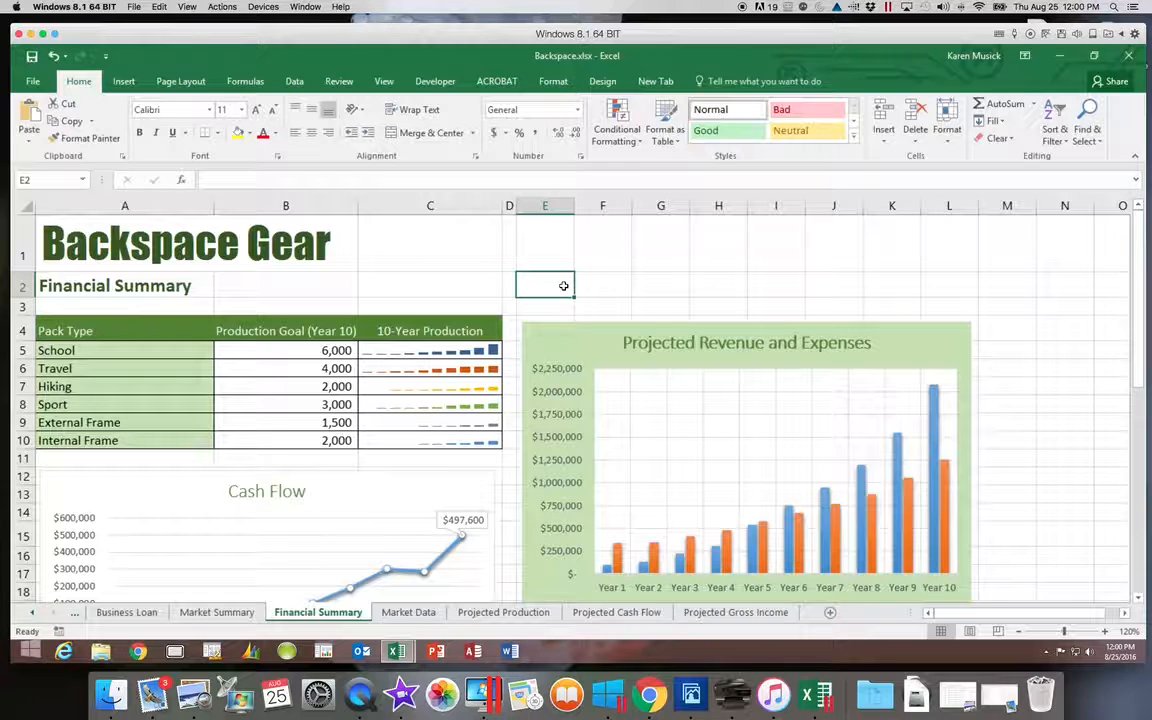
- Select the sparklines in C5:C10, review the option for grouping them, and return to the Travel sparkline in C6
drag(458, 350, 452, 440)
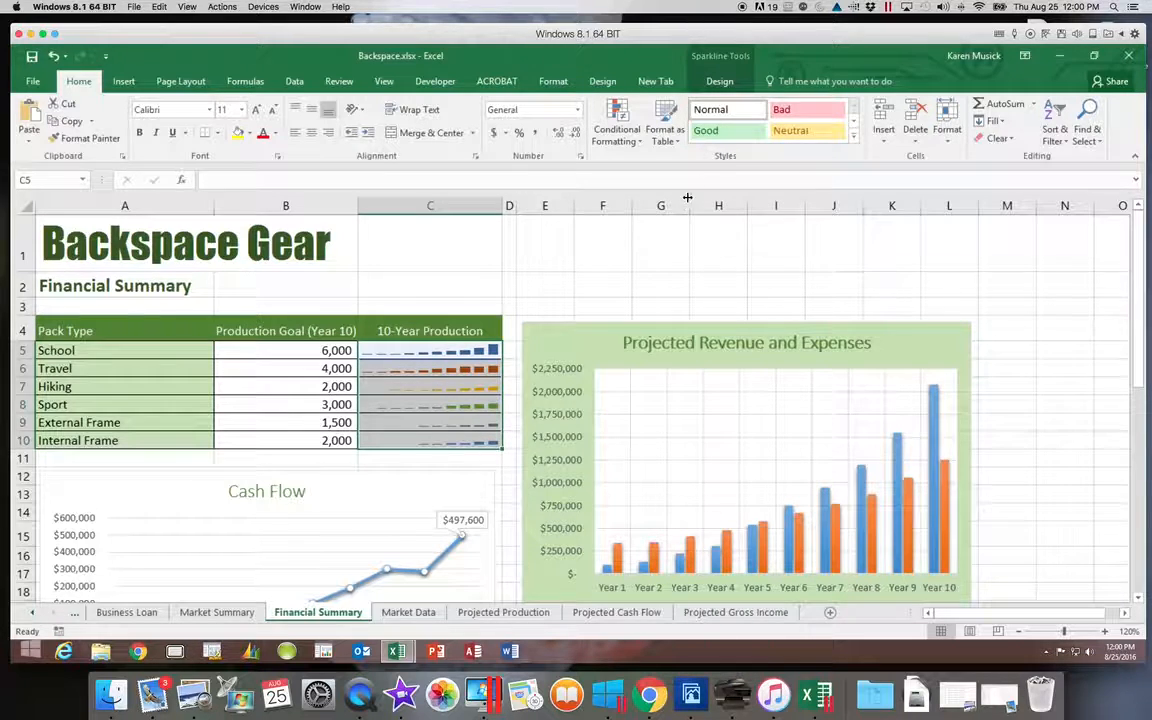
click(720, 81)
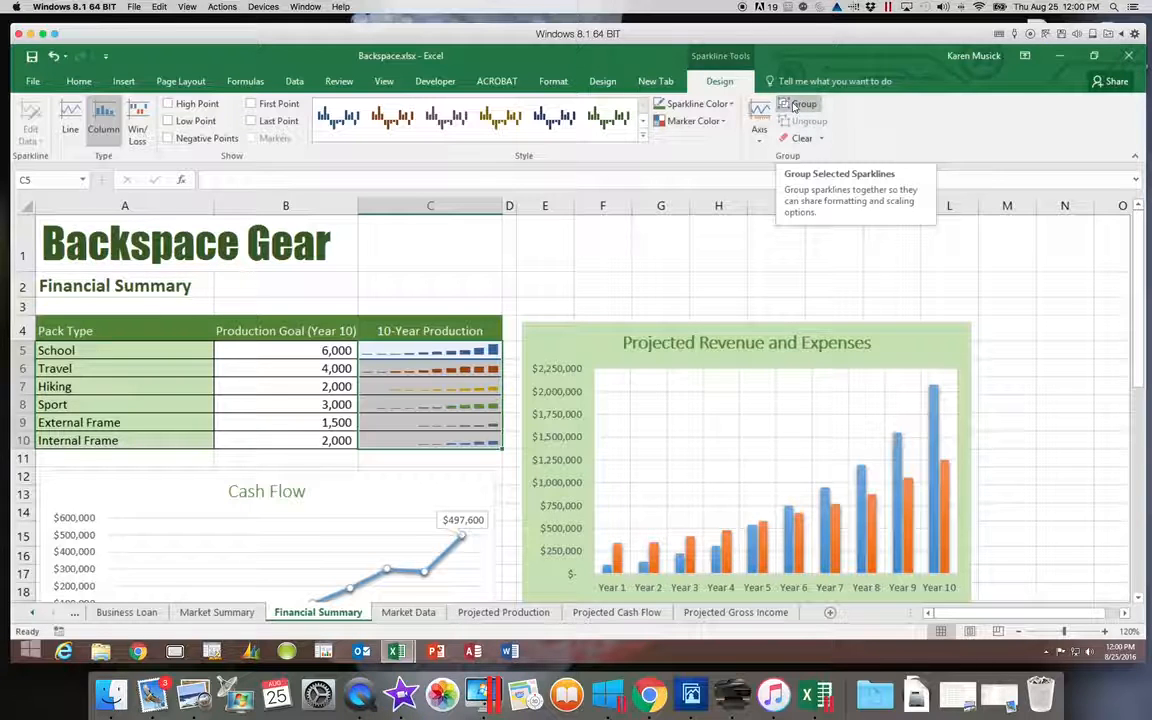
scroll(458, 374, right, 3)
scroll(458, 372, left, 3)
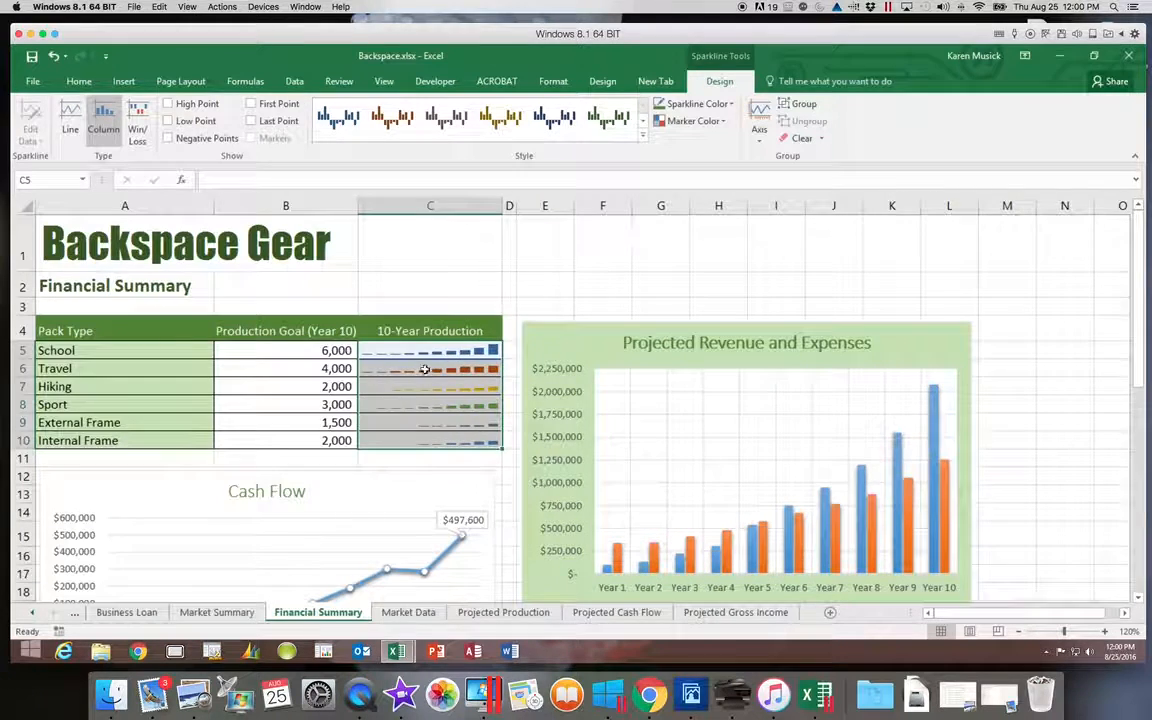
click(424, 369)
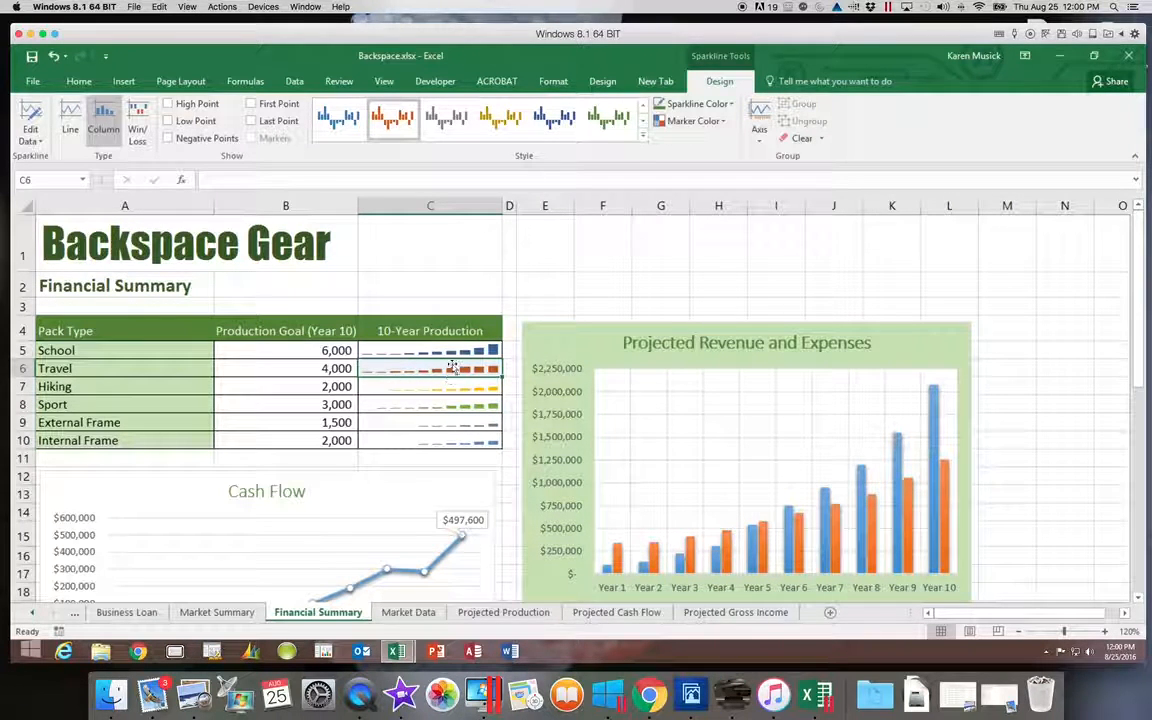